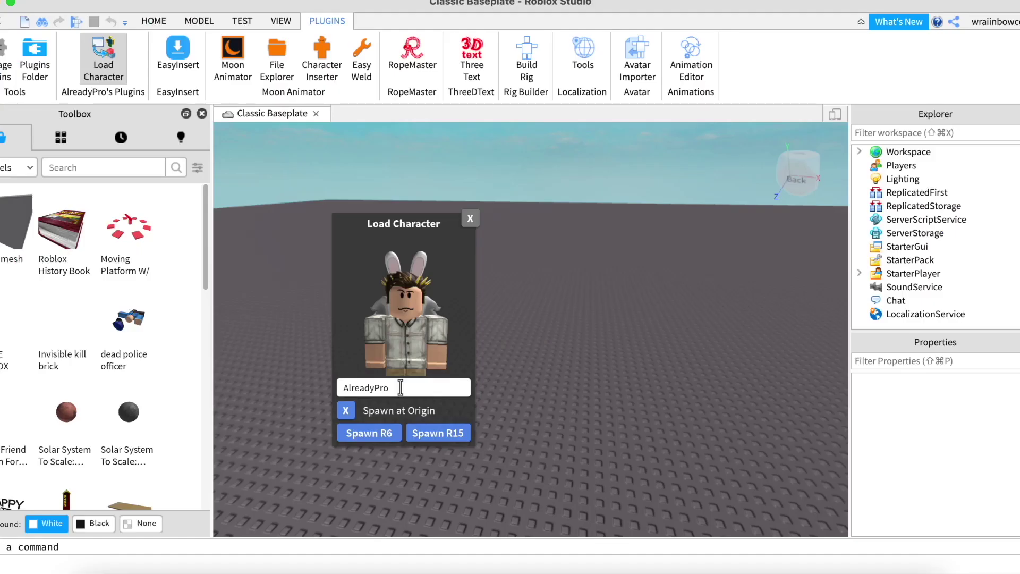
# Load the Roblox character by entering its username and spawn it as an R6 rig
pyautogui.moveTo(401, 388); pyautogui.dragTo(319, 384)
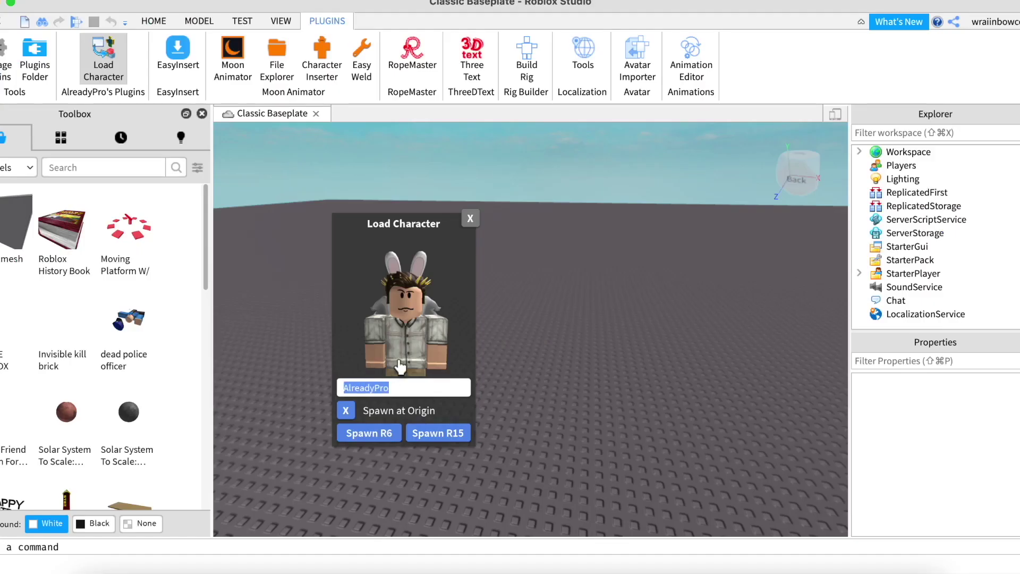
pyautogui.write('wraiinbowcorn')
pyautogui.click(380, 433)
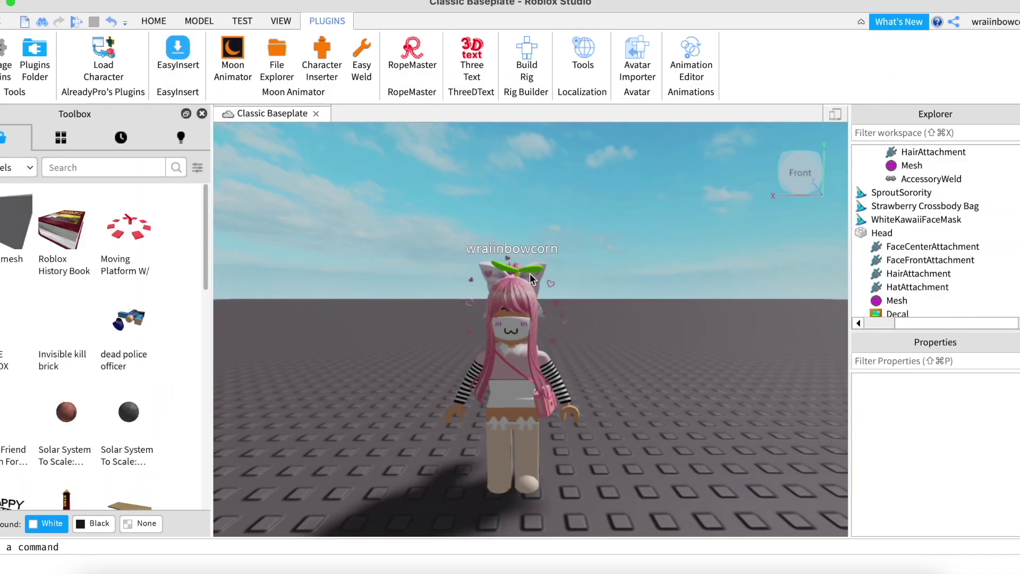
# Filter the toolbox models by the bedroom builder's creator username
pyautogui.click(198, 167)
pyautogui.write('melisaa')
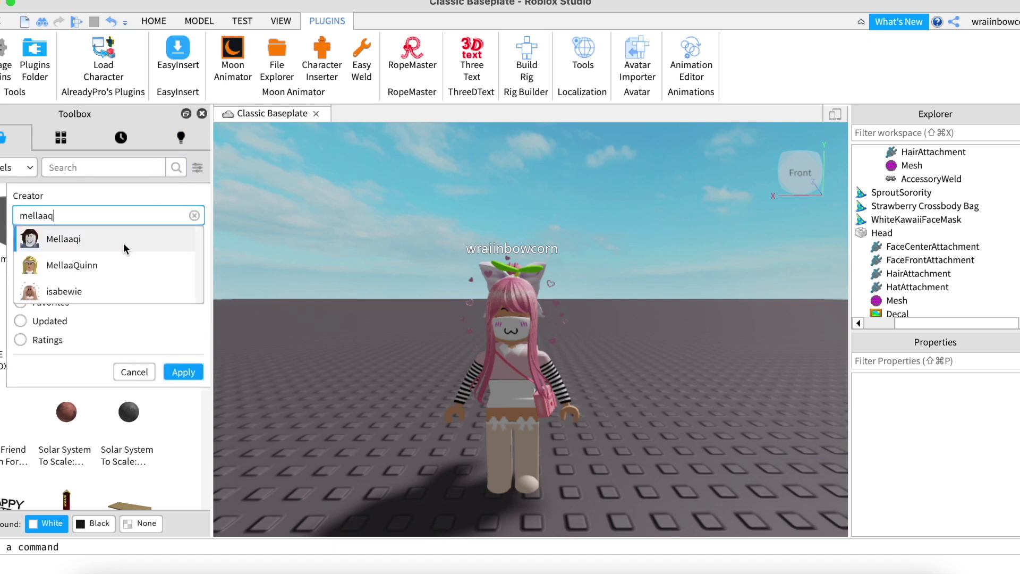
pyautogui.click(124, 290)
pyautogui.click(183, 372)
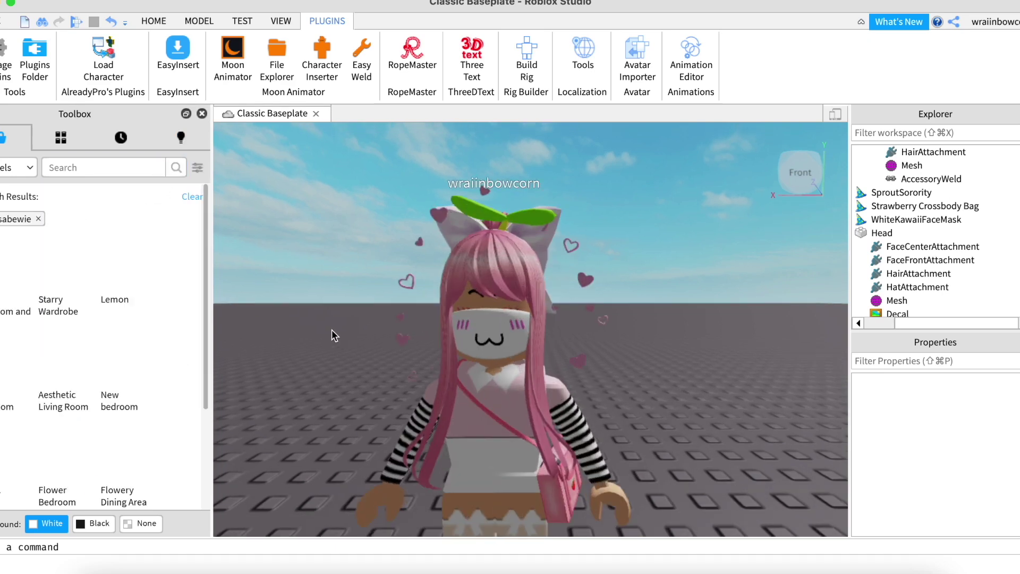
# Try the Aesthetic Living Room model in the scene and delete it
pyautogui.scroll(-5, 331, 329)
pyautogui.click(81, 366)
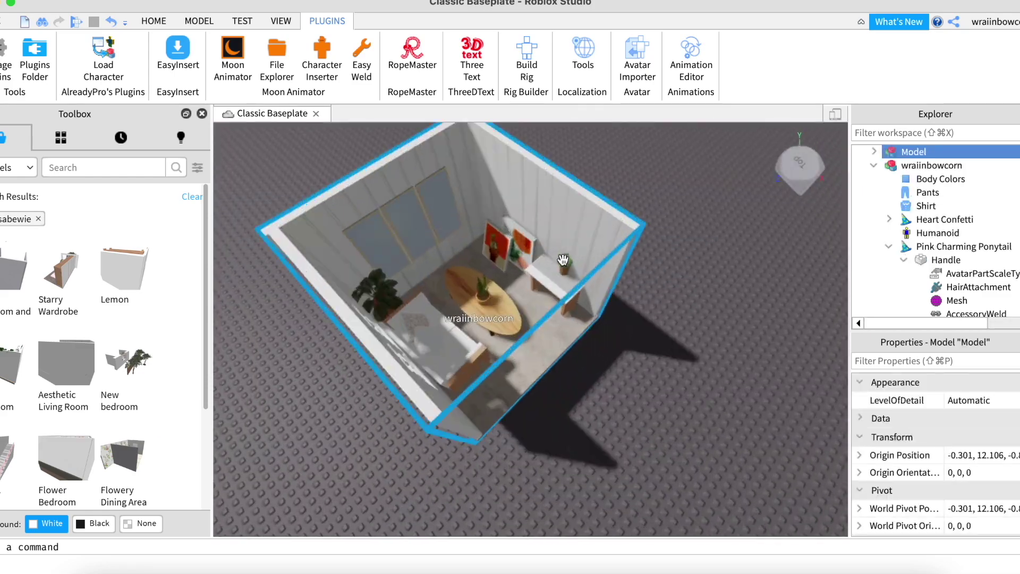
pyautogui.press('Delete')
# Insert the New bedroom model near the avatar and check its placement from several angles
pyautogui.click(127, 364)
pyautogui.moveTo(594, 210); pyautogui.dragTo(617, 266, button='right')
pyautogui.click(642, 362)
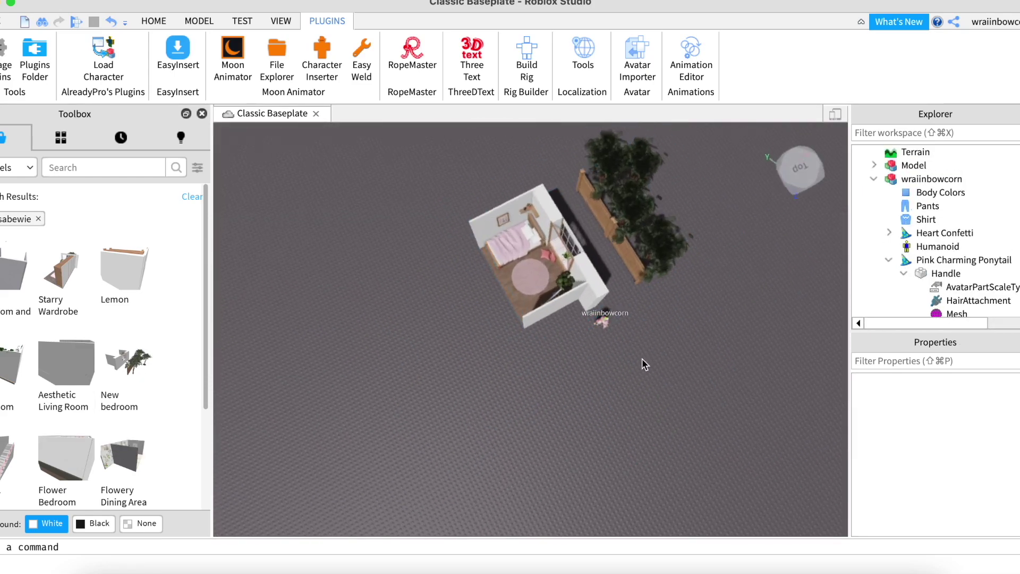
pyautogui.scroll(10, 638, 359)
pyautogui.moveTo(636, 359); pyautogui.dragTo(636, 319, button='right')
pyautogui.scroll(5, 533, 410)
pyautogui.scroll(-10, 567, 424)
pyautogui.click(516, 410)
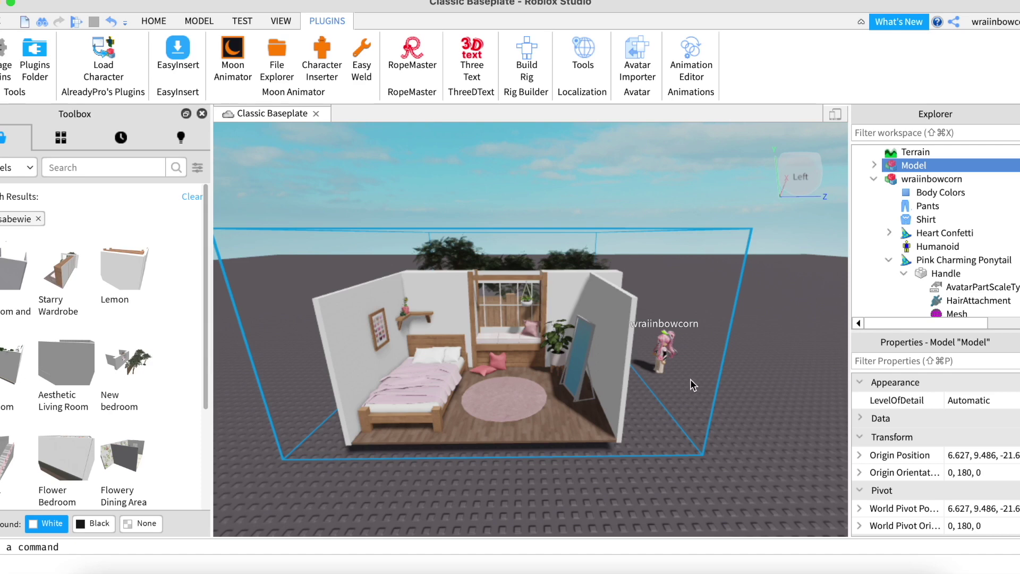
pyautogui.click(751, 381)
pyautogui.scroll(5, 728, 394)
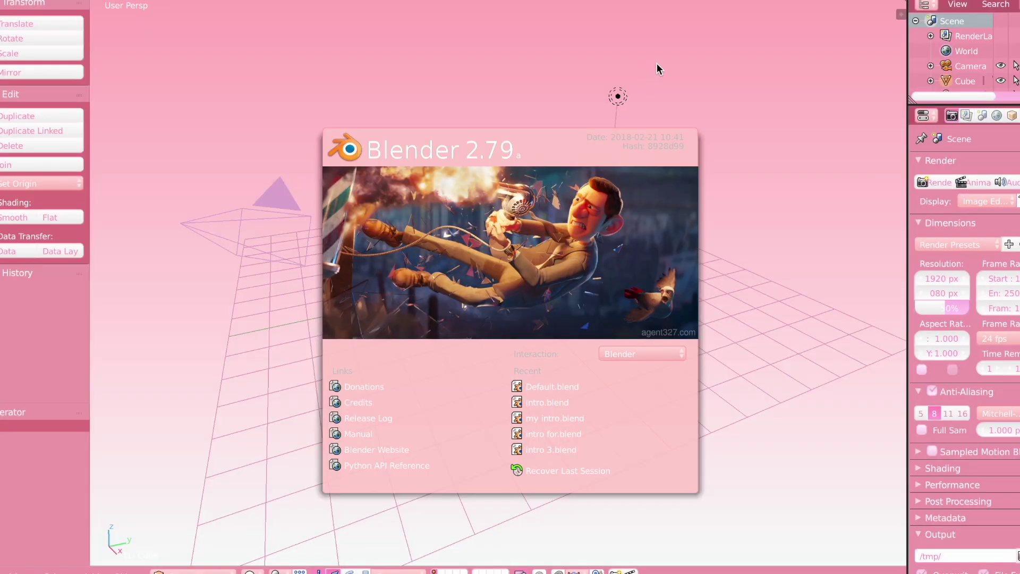
# Switch to Blender, open the character rig file and fit the avatar's textured body and accessories onto it
pyautogui.click(657, 64)
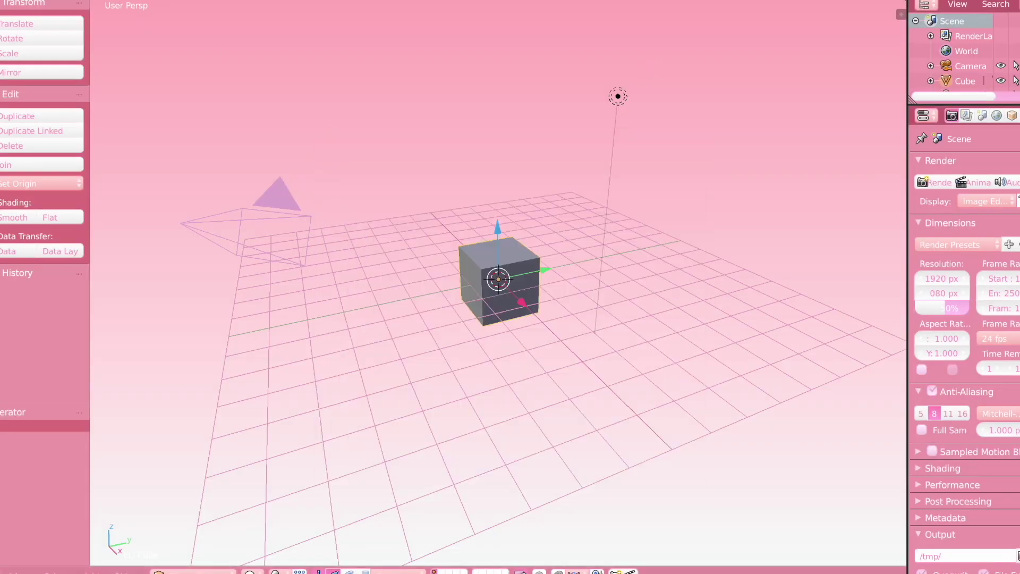
pyautogui.click(21, 1)
pyautogui.moveTo(36, 269)
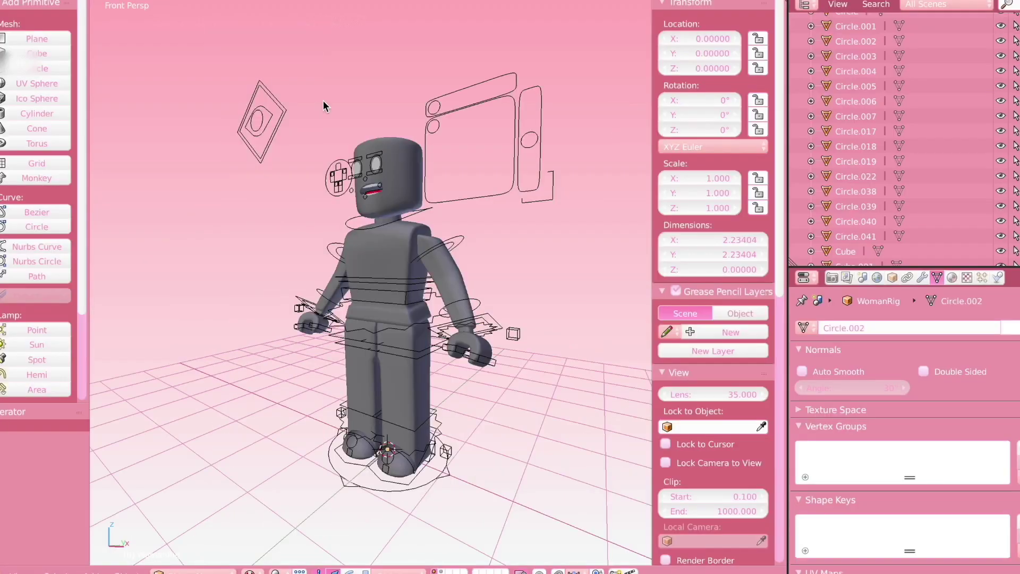
pyautogui.scroll(4, 401, 342)
pyautogui.press('h')
pyautogui.rightClick(318, 292)
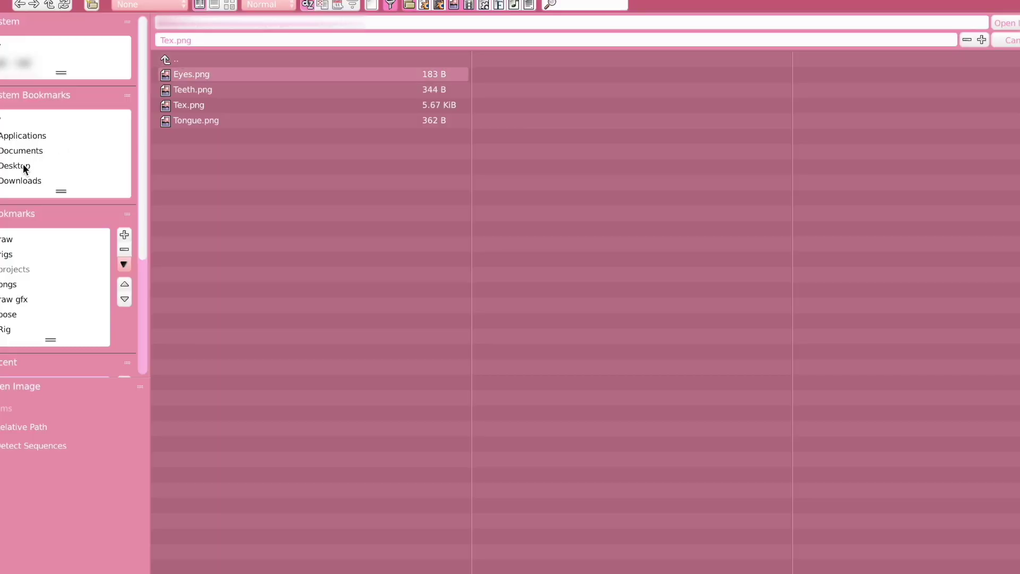
pyautogui.click(23, 163)
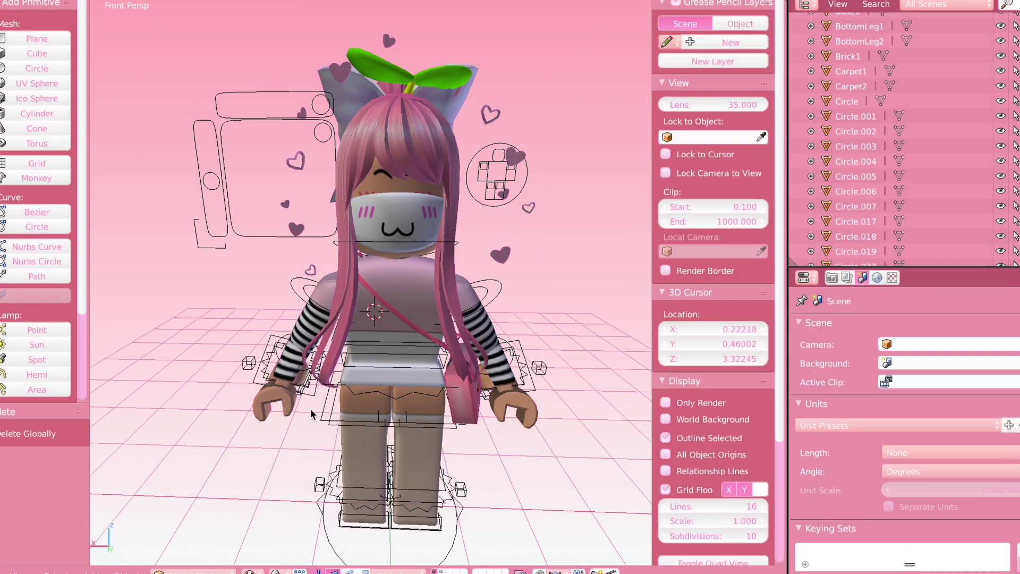
# Delete the avatar's surplus hand meshes, crossbody bag and floating heart confetti
pyautogui.rightClick(274, 408)
pyautogui.press('x')
pyautogui.rightClick(516, 412)
pyautogui.rightClick(463, 396)
pyautogui.click(501, 248)
pyautogui.press('x')
# Join the avatar's hair and head accessories into one object and set its Z rotation to 180°
pyautogui.rightClick(371, 63)
pyautogui.click(21, 165)
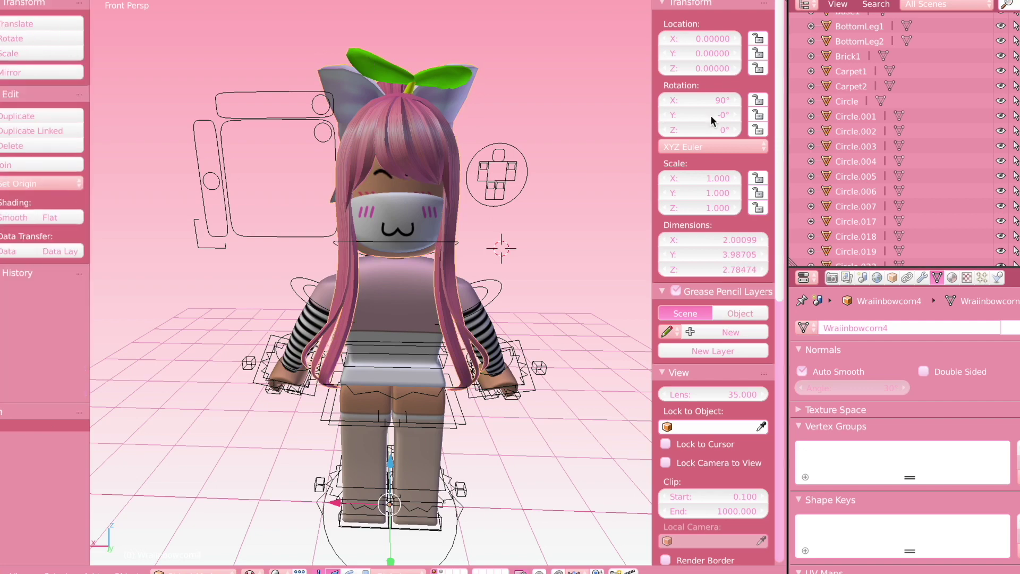
pyautogui.doubleClick(700, 130)
pyautogui.write('180')
pyautogui.press('Return')
# Select the rig together with the hair and accessories and move them about 18 units along Y into the bedroom
pyautogui.moveTo(531, 295); pyautogui.dragTo(319, 297, button='middle')
pyautogui.scroll(3, 478, 290)
pyautogui.keyDown('shift'); pyautogui.moveTo(472, 283); pyautogui.dragTo(567, 295, button='middle'); pyautogui.keyUp('shift')
pyautogui.press('a')
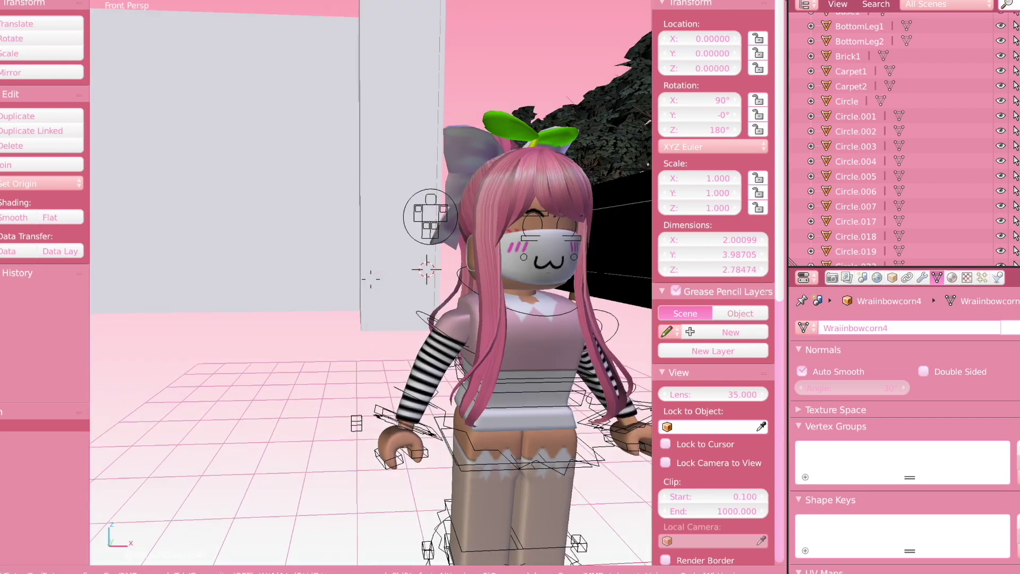
pyautogui.press('d')
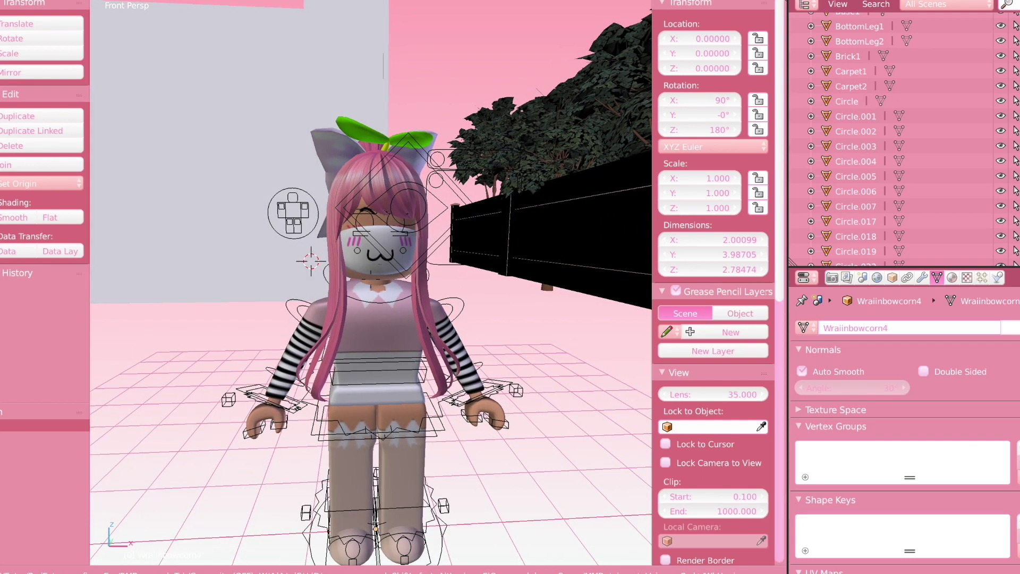
pyautogui.click(416, 234)
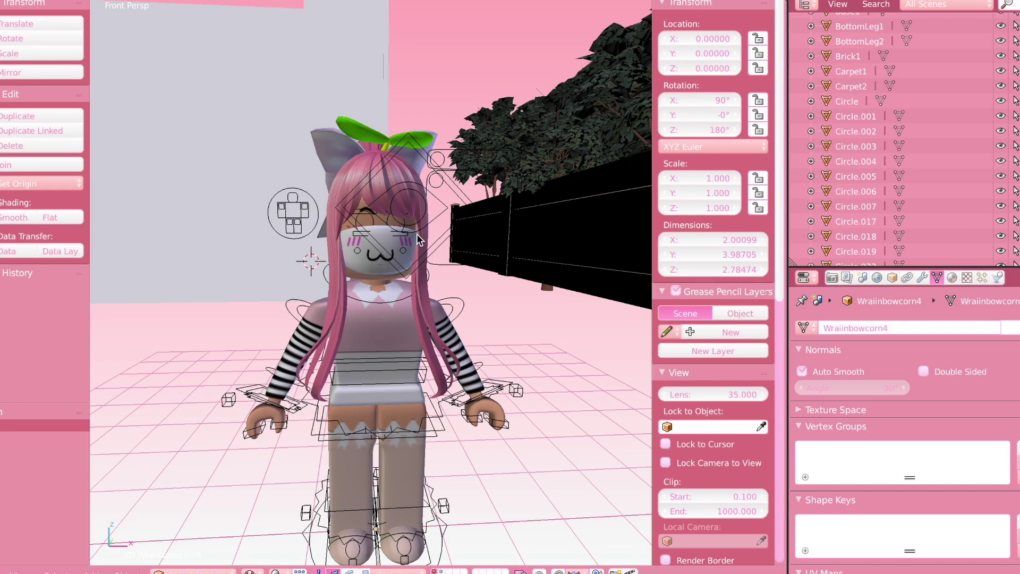
pyautogui.rightClick(460, 303)
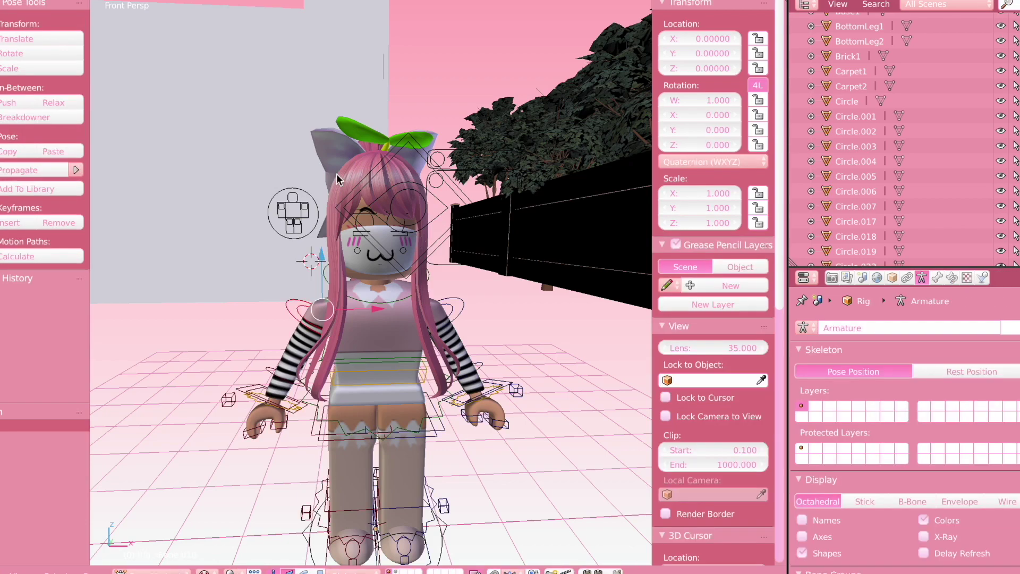
pyautogui.keyDown('shift'); pyautogui.rightClick(336, 154); pyautogui.keyUp('shift')
pyautogui.hotkey('shift', 'f')
pyautogui.press('w')
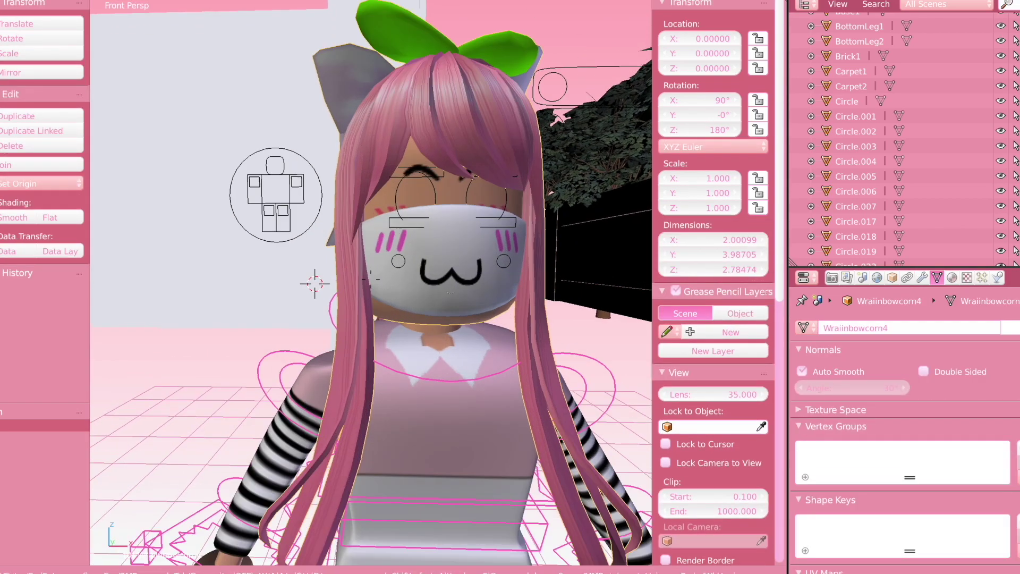
pyautogui.press('a')
pyautogui.press('s')
pyautogui.click(371, 279)
pyautogui.moveTo(482, 332); pyautogui.dragTo(266, 236)
# Place the avatar at about X -2.9 and Z 3.0 by the window seat and scale it to 1.14
pyautogui.hotkey('shift', 'f')
pyautogui.press('w')
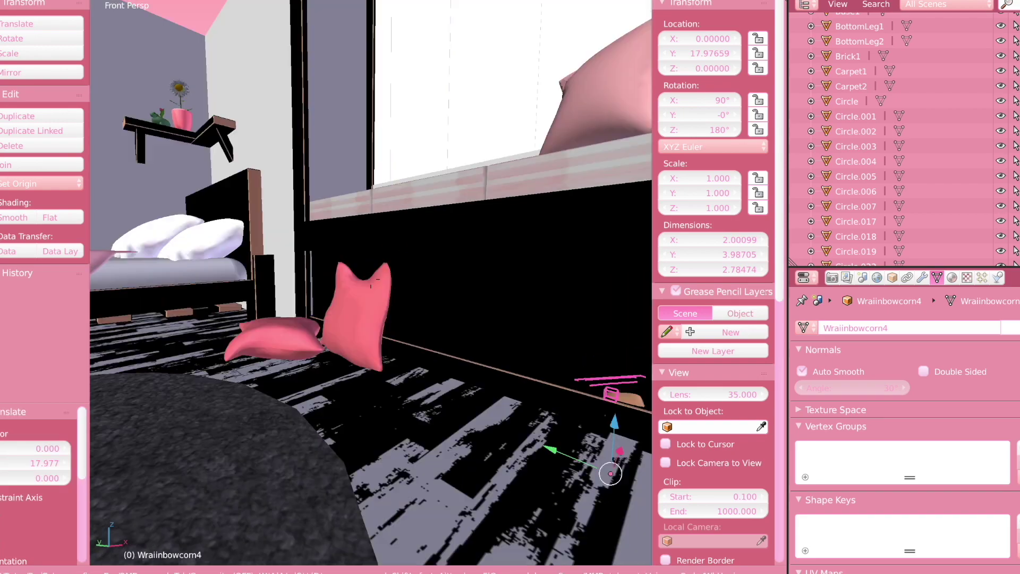
pyautogui.press('s')
pyautogui.click(371, 280)
pyautogui.moveTo(462, 368); pyautogui.dragTo(481, 417)
pyautogui.moveTo(510, 385); pyautogui.dragTo(514, 308)
pyautogui.press('s')
pyautogui.click(515, 300)
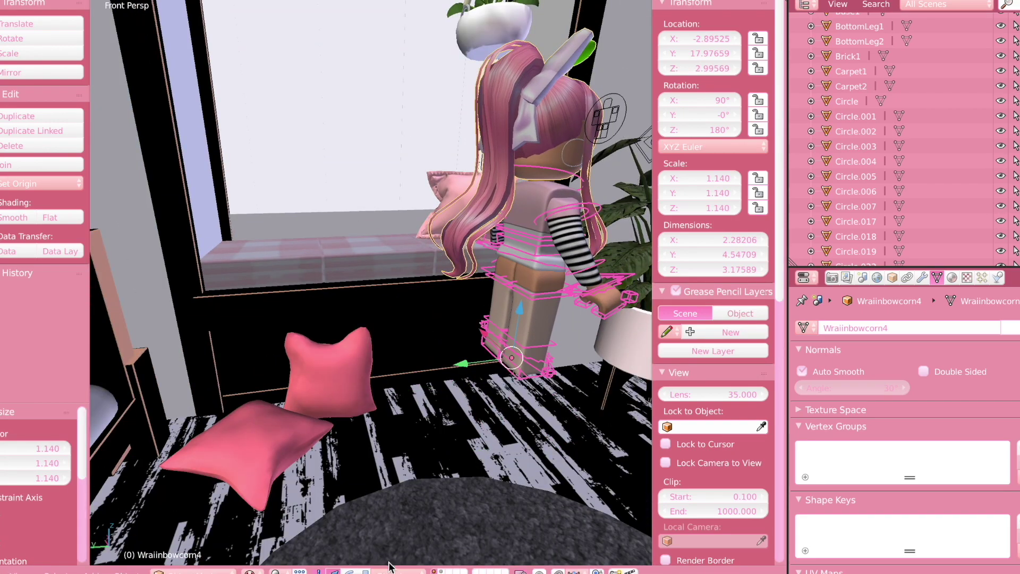
# Rotate the avatar to face into the room and move it onto the window seat
pyautogui.click(349, 571)
pyautogui.keyDown('ctrl'); pyautogui.moveTo(504, 394); pyautogui.dragTo(348, 368); pyautogui.keyUp('ctrl')
pyautogui.click(334, 571)
pyautogui.click(481, 369)
pyautogui.hotkey('shift', 'f')
pyautogui.press('w')
pyautogui.click(371, 279)
# Rotate the rig's leg bones in pose mode to bend both legs forward into a sitting position
pyautogui.rightClick(367, 279)
pyautogui.click(304, 571)
pyautogui.moveTo(305, 217); pyautogui.dragTo(380, 213)
pyautogui.rightClick(237, 225)
pyautogui.moveTo(234, 220); pyautogui.dragTo(206, 292)
pyautogui.rightClick(324, 228)
pyautogui.moveTo(303, 217); pyautogui.dragTo(300, 220)
# Rotate the leg bones inward to cross the seated avatar's legs
pyautogui.hotkey('shift', 'f')
pyautogui.press('s')
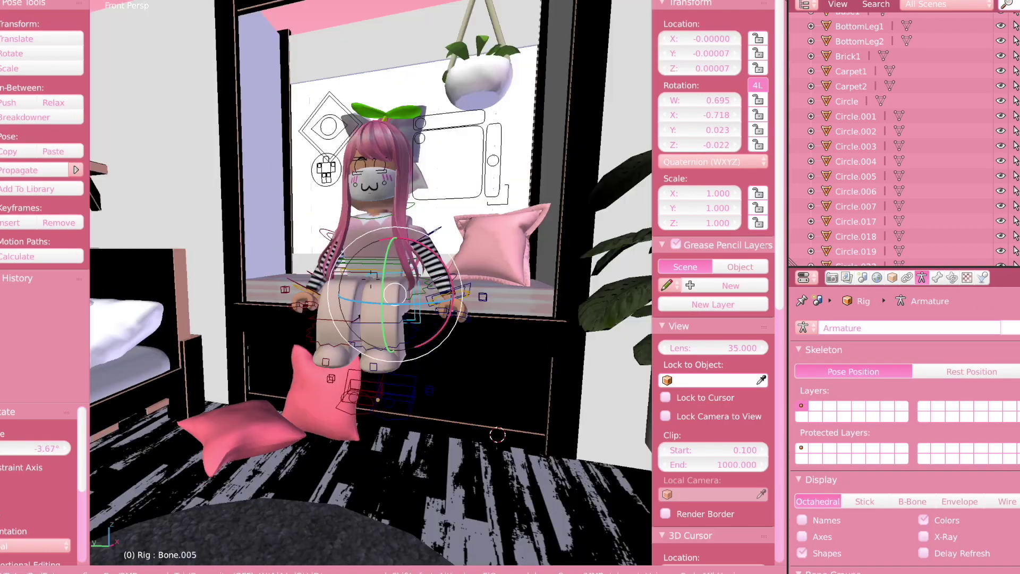
pyautogui.press('w')
pyautogui.click(371, 279)
pyautogui.moveTo(456, 274); pyautogui.dragTo(410, 295)
pyautogui.rightClick(372, 273)
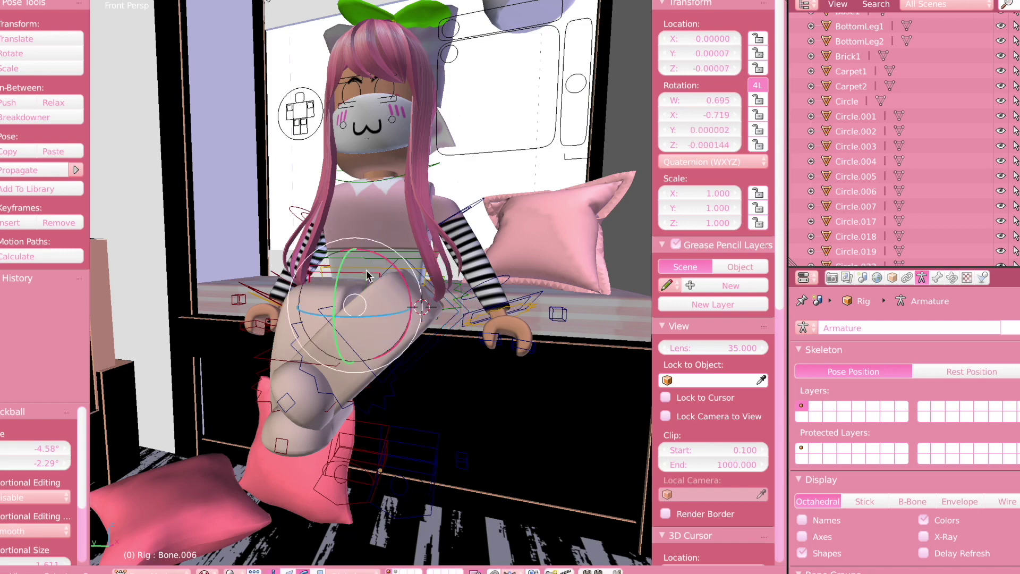
pyautogui.click(394, 259)
pyautogui.moveTo(396, 262); pyautogui.dragTo(368, 299)
# Bend the avatar's right arm so the forearm and hand rest in the lap
pyautogui.hotkey('shift', 'f')
pyautogui.press('s')
pyautogui.click(371, 280)
pyautogui.hotkey('shift', 'f')
pyautogui.press('w')
pyautogui.click(371, 279)
pyautogui.rightClick(233, 346)
pyautogui.moveTo(230, 344); pyautogui.dragTo(200, 309)
pyautogui.rightClick(260, 247)
pyautogui.moveTo(254, 276); pyautogui.dragTo(332, 307)
pyautogui.rightClick(310, 303)
pyautogui.hotkey('shift', 'f')
pyautogui.press('s')
pyautogui.press('w')
pyautogui.click(332, 306)
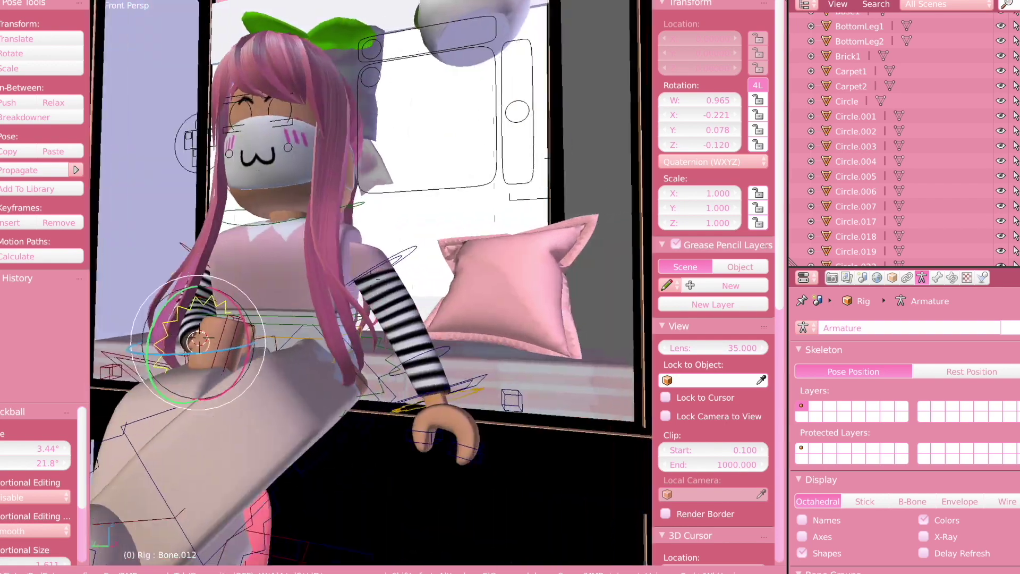
# Rotate the left arm and forearm bones to bring the left hand into the lap
pyautogui.rightClick(432, 347)
pyautogui.rightClick(444, 348)
pyautogui.moveTo(393, 315); pyautogui.dragTo(345, 319)
pyautogui.rightClick(411, 260)
pyautogui.moveTo(360, 270); pyautogui.dragTo(334, 282)
pyautogui.rightClick(315, 340)
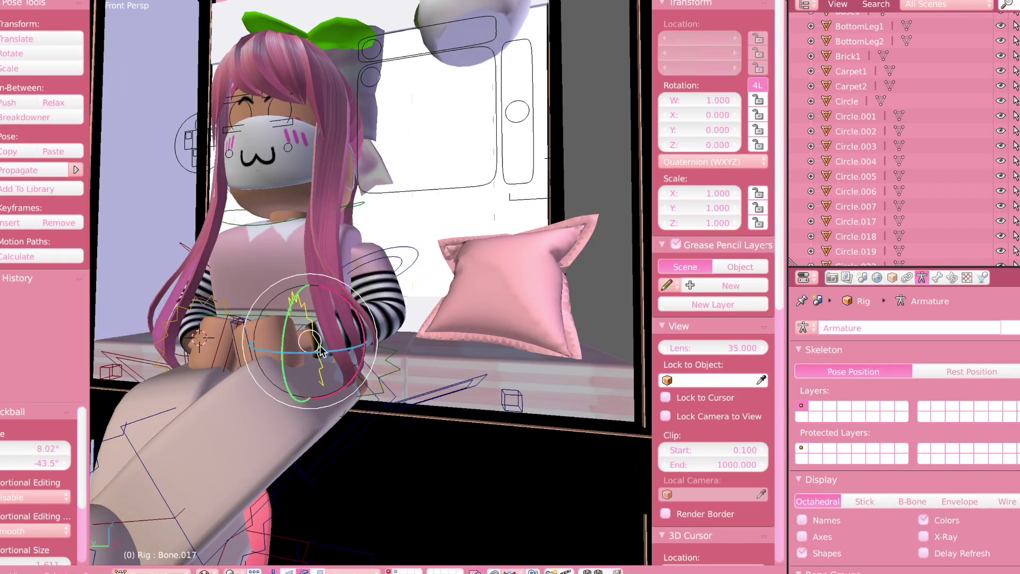
pyautogui.moveTo(284, 343); pyautogui.dragTo(289, 324)
# Set a new origin for the hair and accessories and tilt the avatar to about 3.57° on Y
pyautogui.hotkey('shift', 'f')
pyautogui.press('s')
pyautogui.click(370, 282)
pyautogui.rightClick(321, 266)
pyautogui.click(71, 186)
pyautogui.click(69, 223)
pyautogui.moveTo(288, 245); pyautogui.dragTo(298, 246)
# Move the avatar with its rig back onto the window seat, to about X -0.51, Y 22.30, Z 8.49
pyautogui.click(333, 572)
pyautogui.rightClick(279, 304)
pyautogui.hotkey('ctrl', 'Tab')
pyautogui.keyDown('shift'); pyautogui.rightClick(319, 261); pyautogui.keyUp('shift')
pyautogui.hotkey('shift', 'f')
pyautogui.press('s')
pyautogui.click(331, 319)
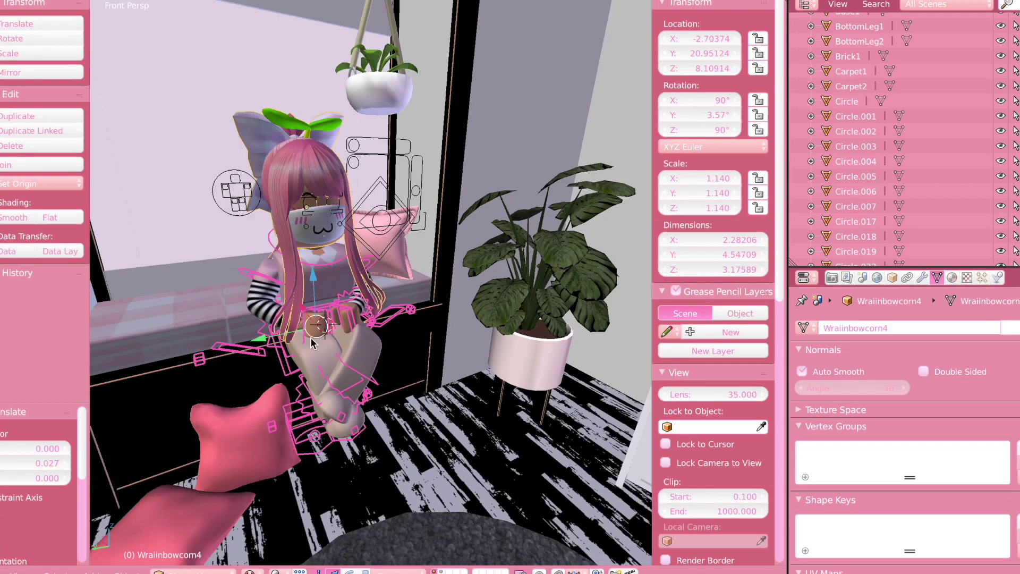
pyautogui.moveTo(331, 334); pyautogui.dragTo(292, 263)
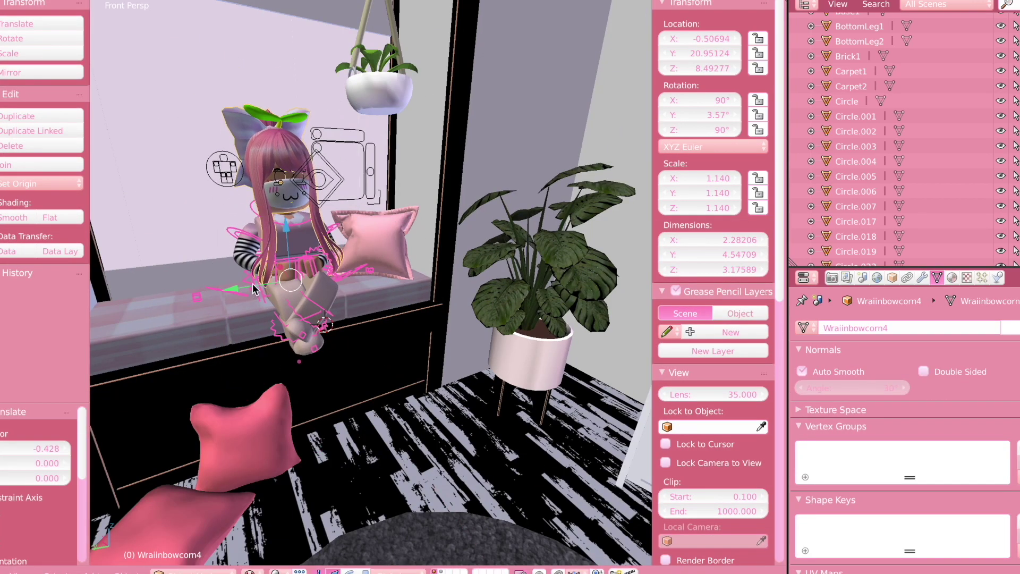
pyautogui.moveTo(250, 289); pyautogui.dragTo(200, 294)
# Rotate the seated avatar and rig by about 2.56° to a Z rotation of 92.5°
pyautogui.hotkey('shift', 'f')
pyautogui.press('s')
pyautogui.press('w')
pyautogui.click(371, 281)
pyautogui.click(348, 571)
pyautogui.moveTo(288, 306); pyautogui.dragTo(288, 309)
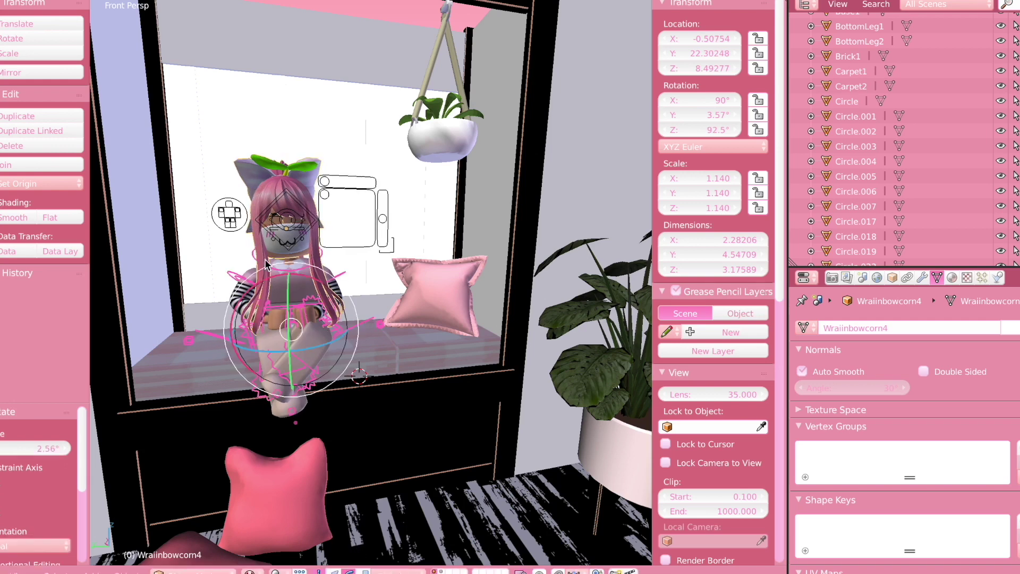
pyautogui.rightClick(262, 255)
pyautogui.hotkey('ctrl', 'Tab')
pyautogui.hotkey('ctrl', 'Tab')
# Add a camera at about X -10.05, Y 22.03, Z 8.01 and aim it down at the rug and floor beside the plant
pyautogui.rightClick(436, 322)
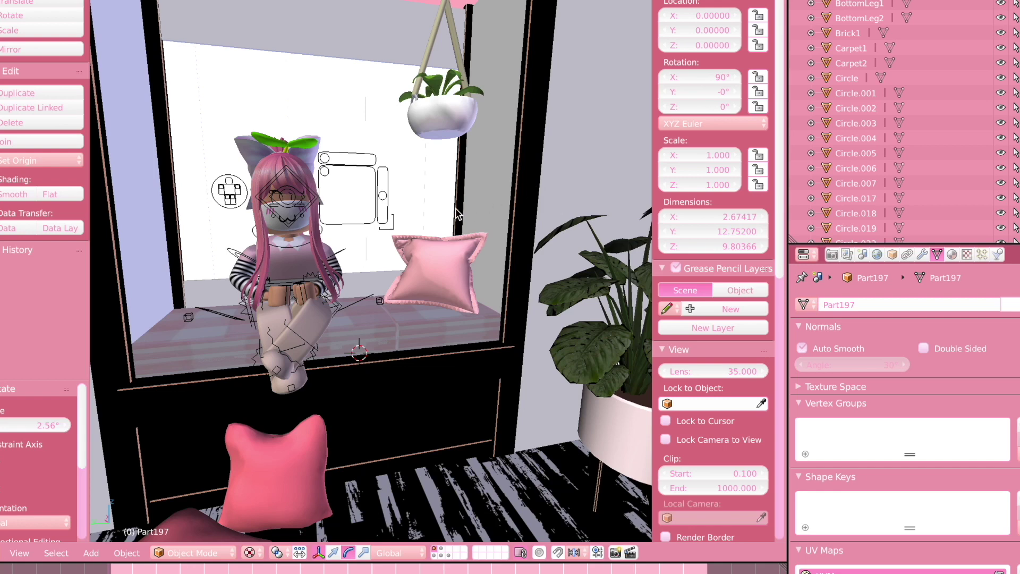
pyautogui.hotkey('shift', 'a')
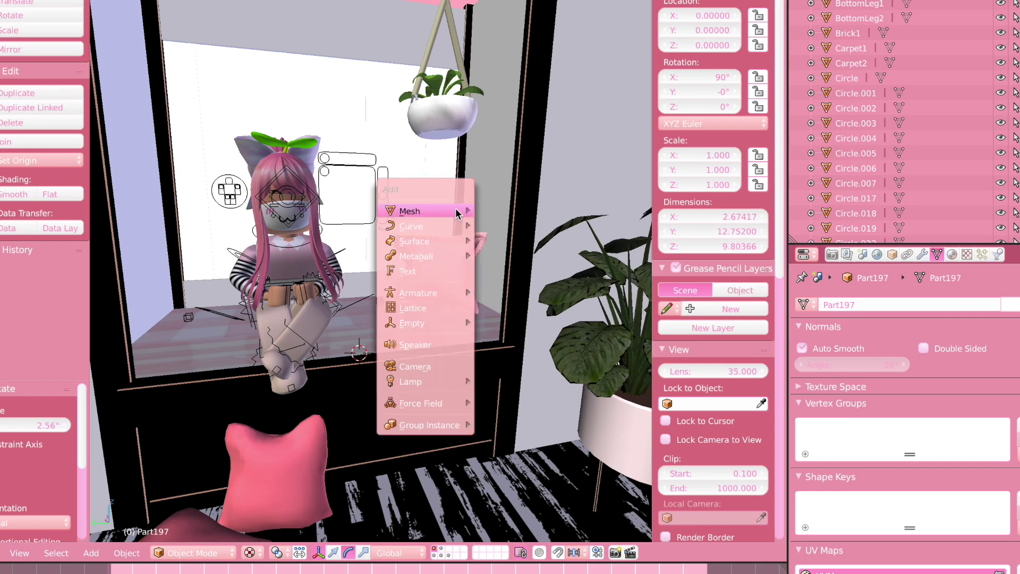
pyautogui.click(406, 372)
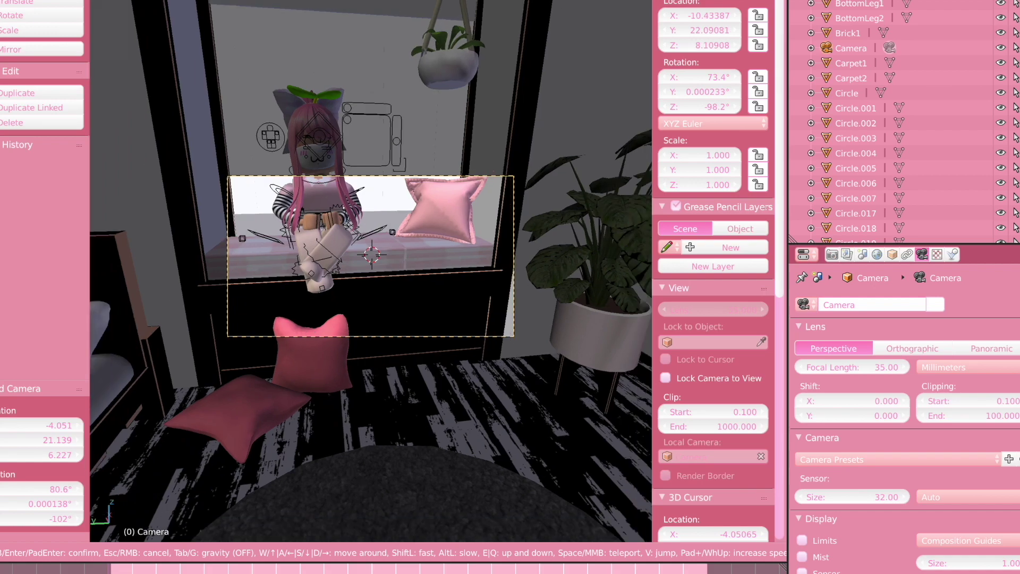
pyautogui.press('w')
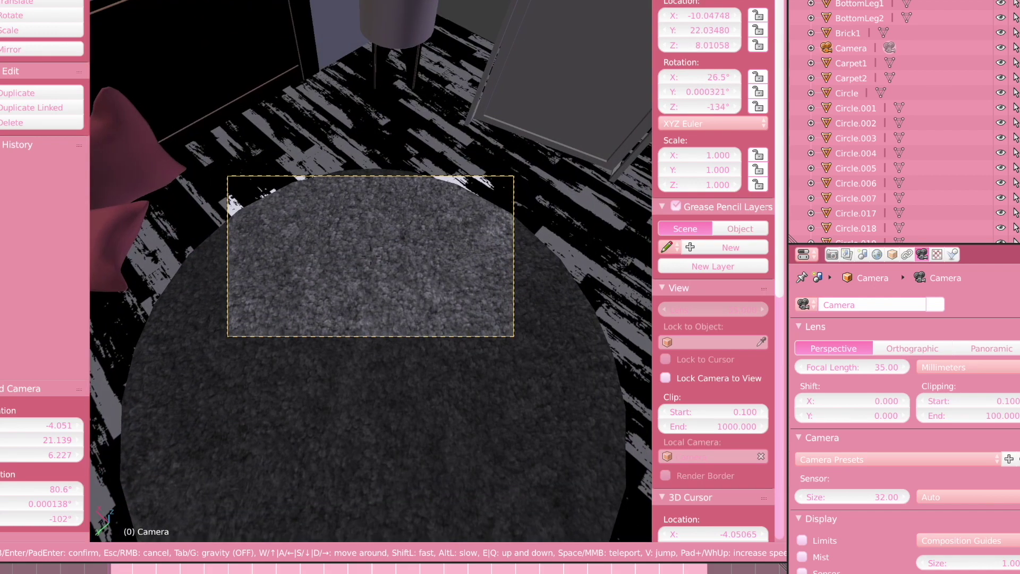
pyautogui.moveTo(371, 256)
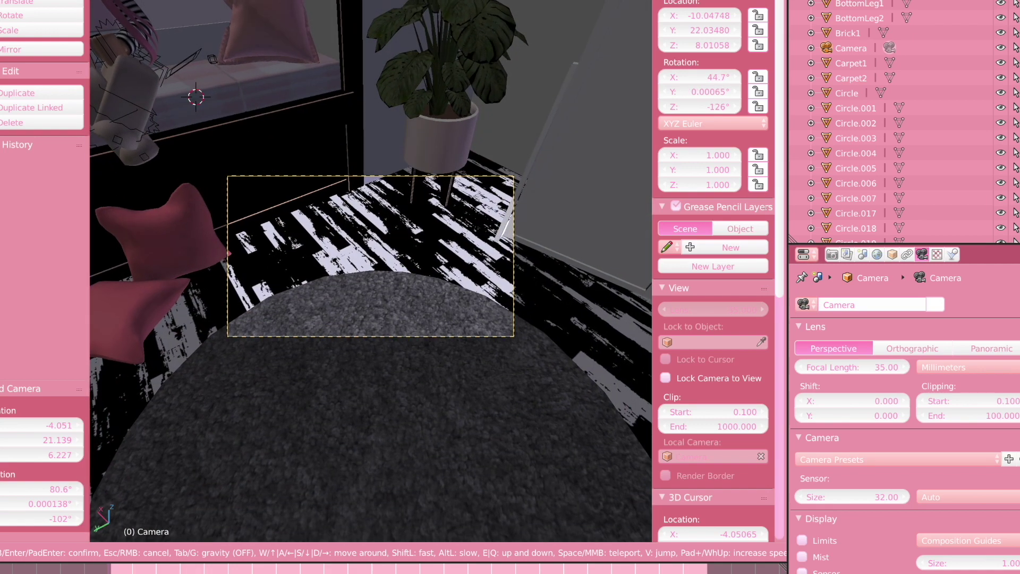
pyautogui.click(370, 257)
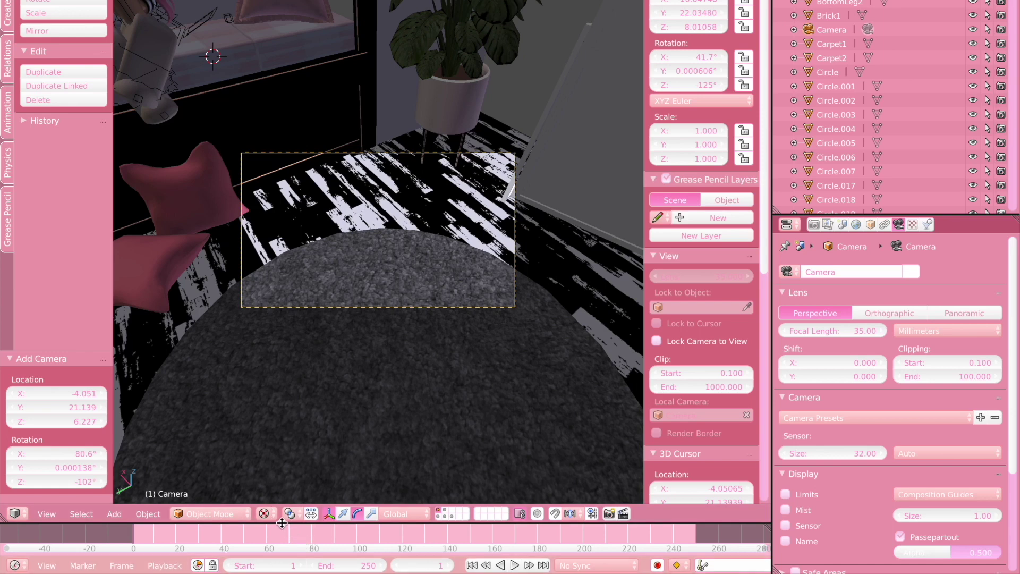
# Enlarge the timeline and insert a LocRotScale keyframe for the camera at frame 1
pyautogui.moveTo(282, 523); pyautogui.dragTo(282, 510)
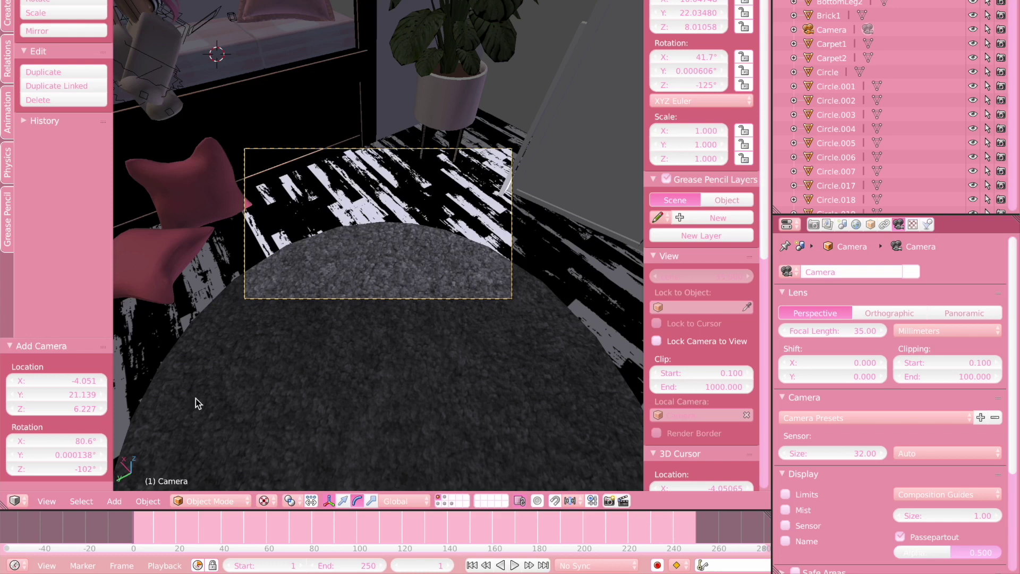
pyautogui.click(148, 527)
pyautogui.press('i')
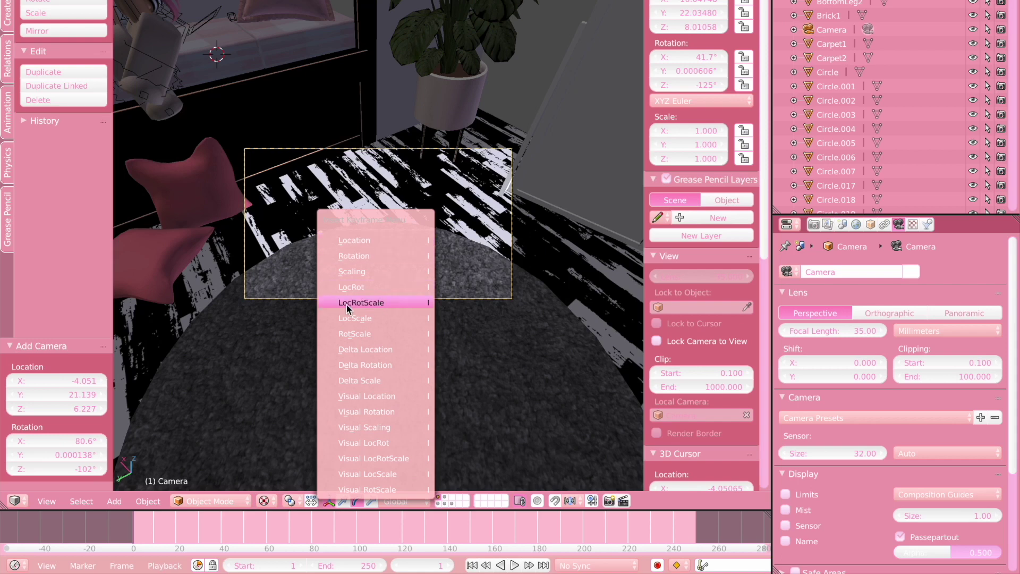
pyautogui.click(389, 304)
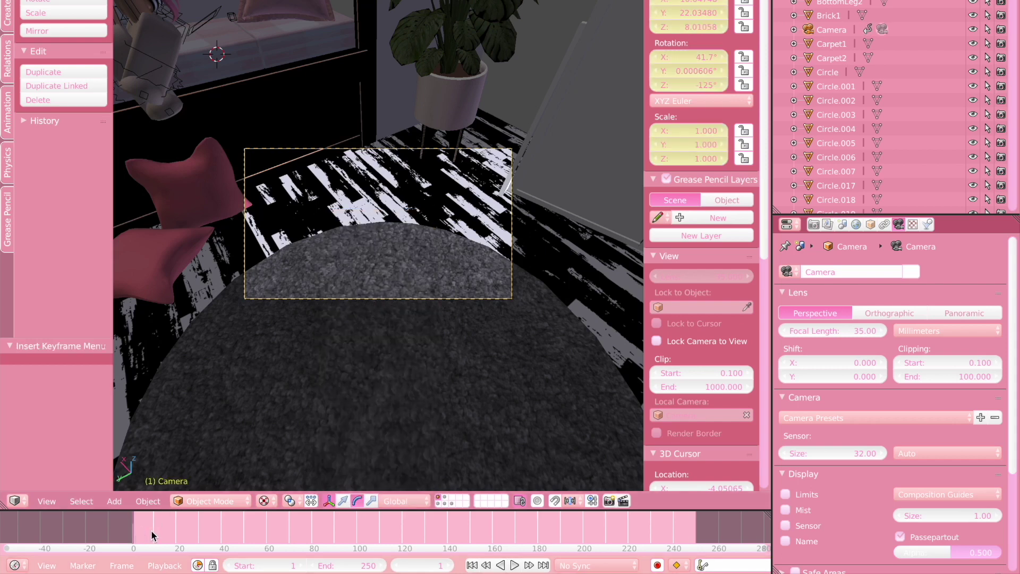
# At frame 40, fly the camera to about Y 21.73, Z 8.01 facing the seated avatar in the window, and keyframe it
pyautogui.click(176, 530)
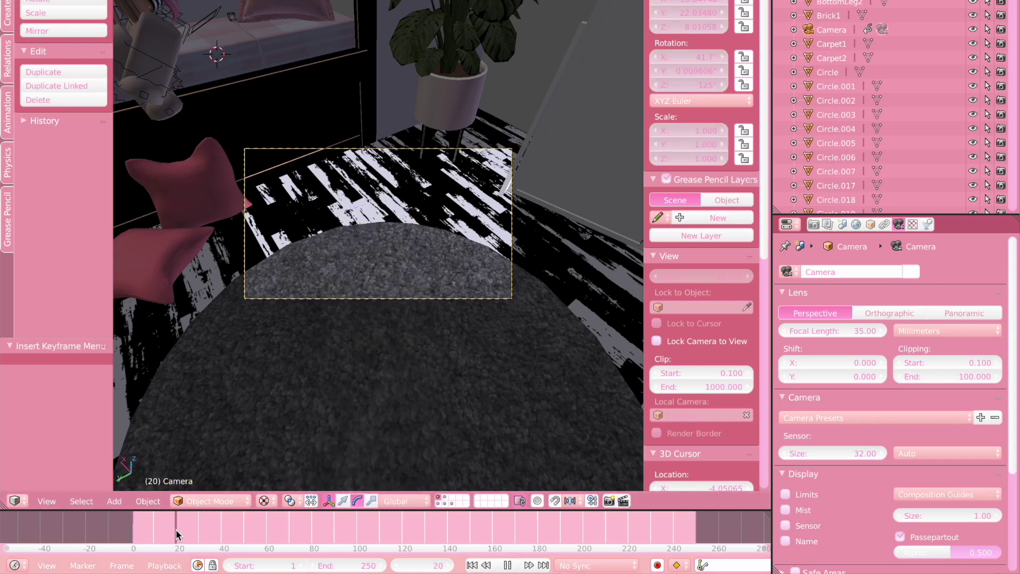
pyautogui.click(222, 527)
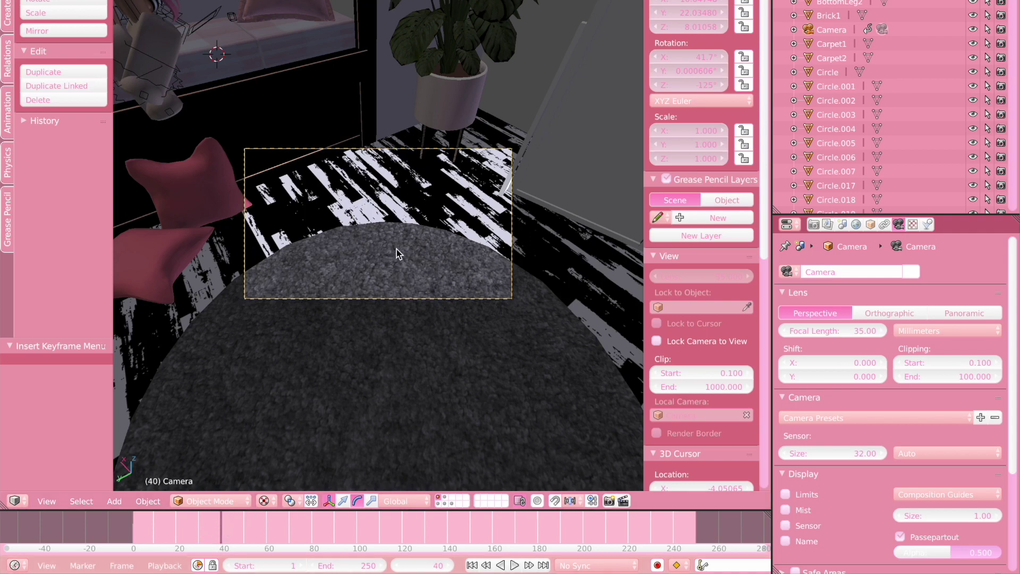
pyautogui.hotkey('shift', 'f')
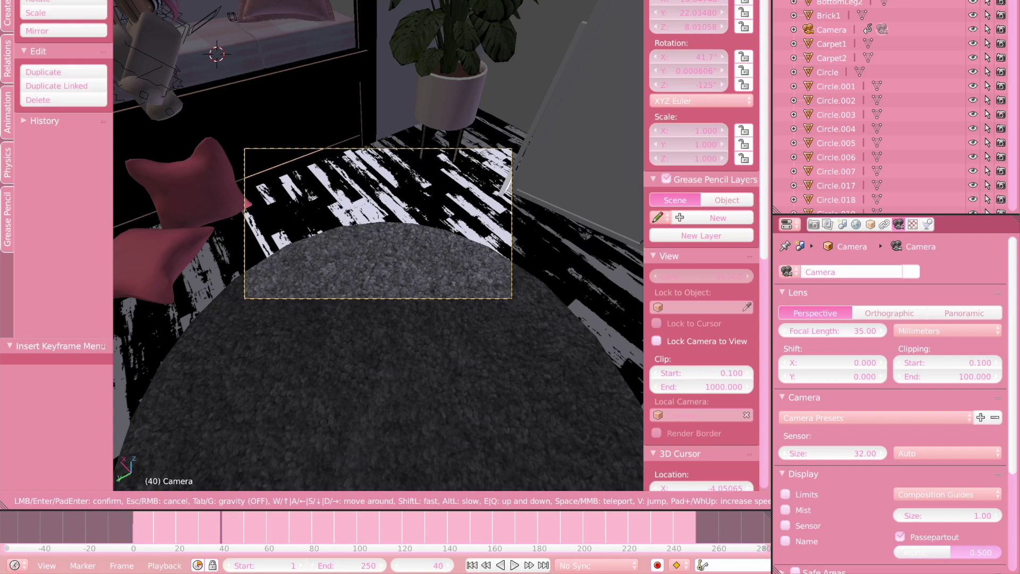
pyautogui.press('d')
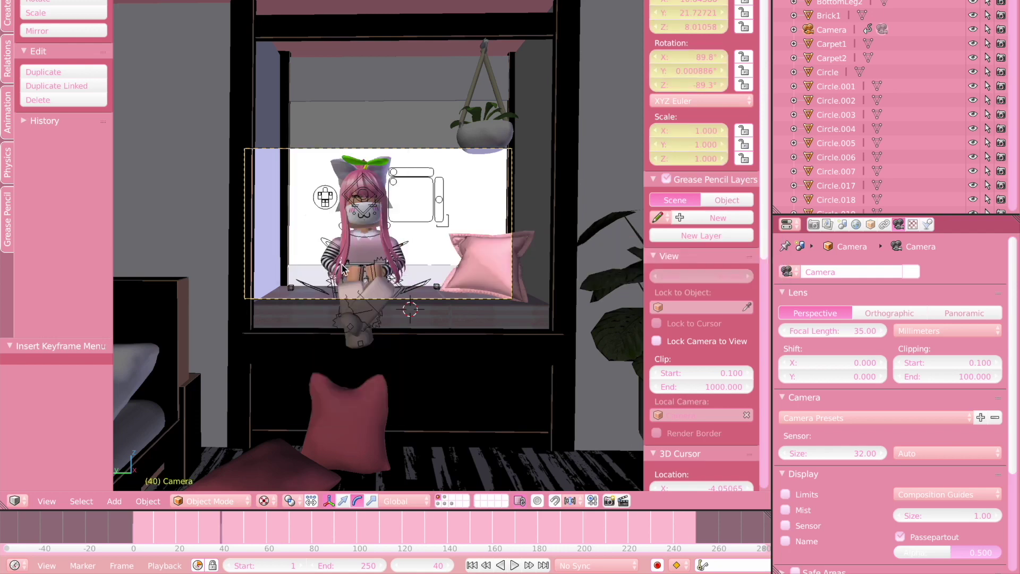
# Play the camera move from frame 1 and check it at frames 20 and 60
pyautogui.hotkey('shift', 'Left')
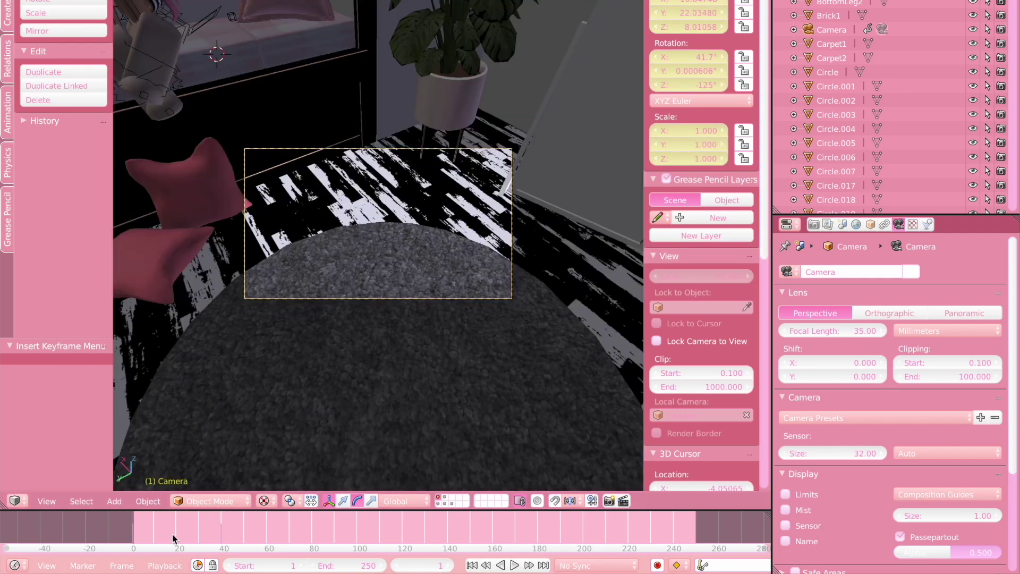
pyautogui.click(514, 567)
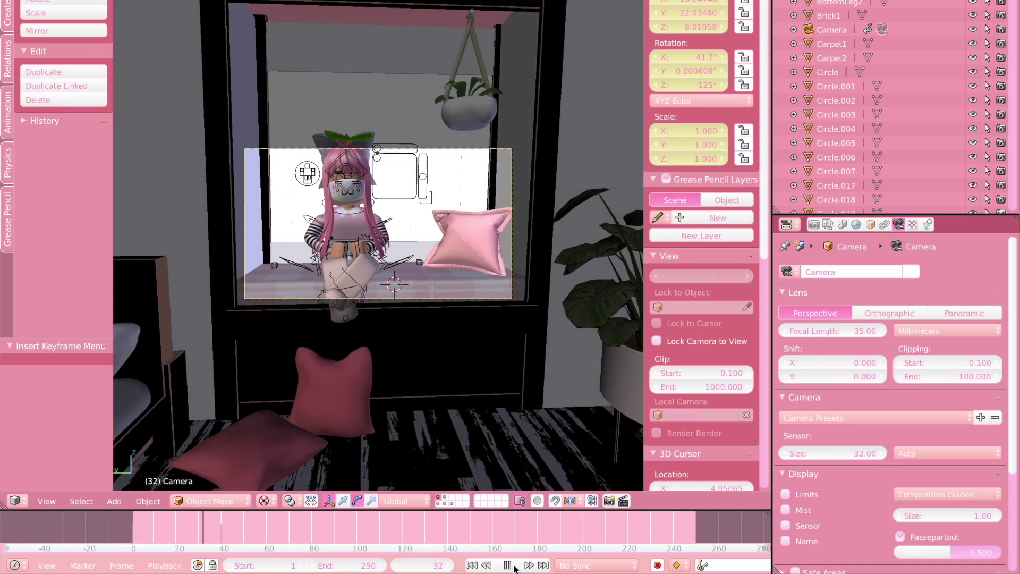
pyautogui.click(514, 567)
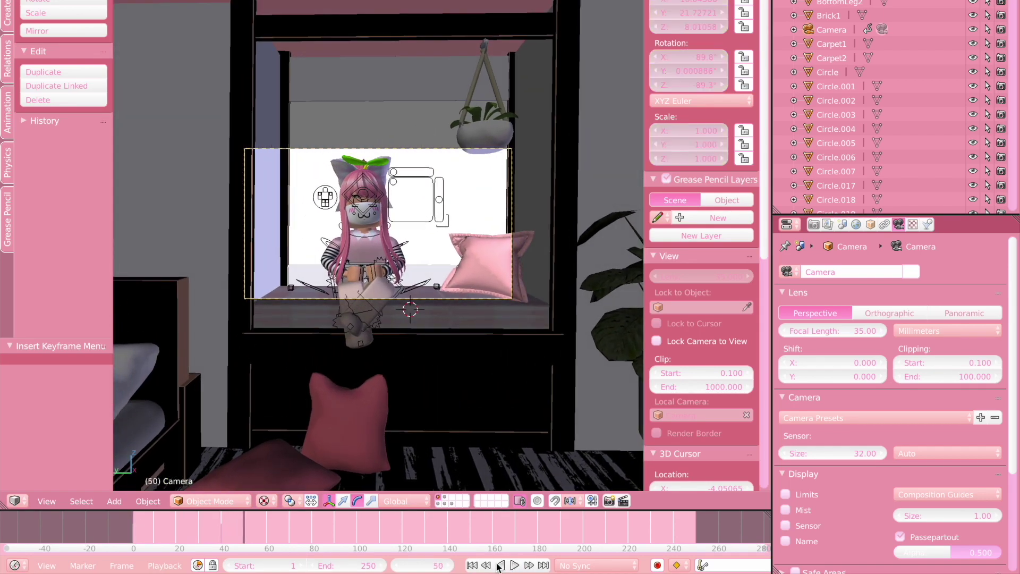
pyautogui.click(174, 544)
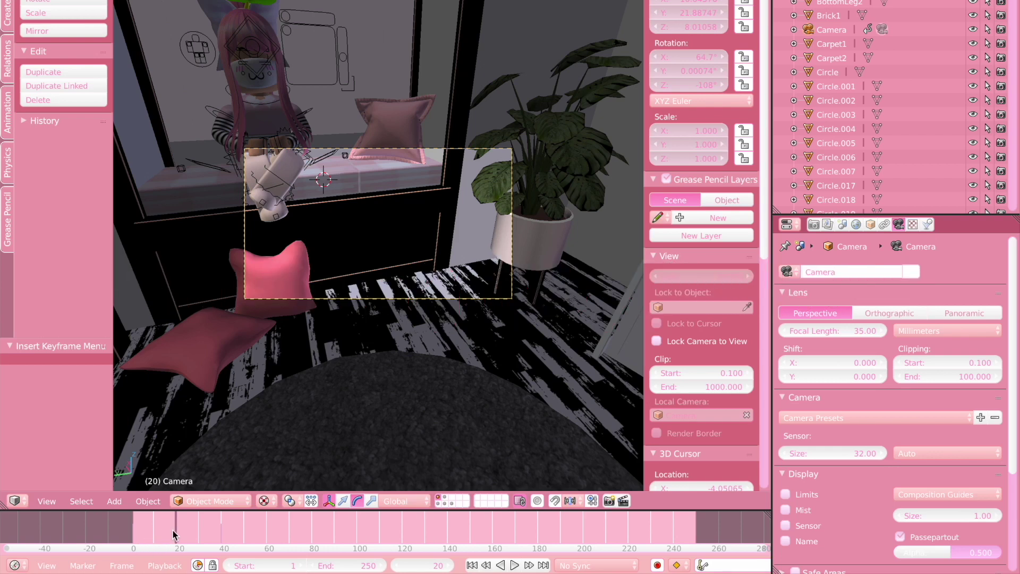
pyautogui.click(267, 534)
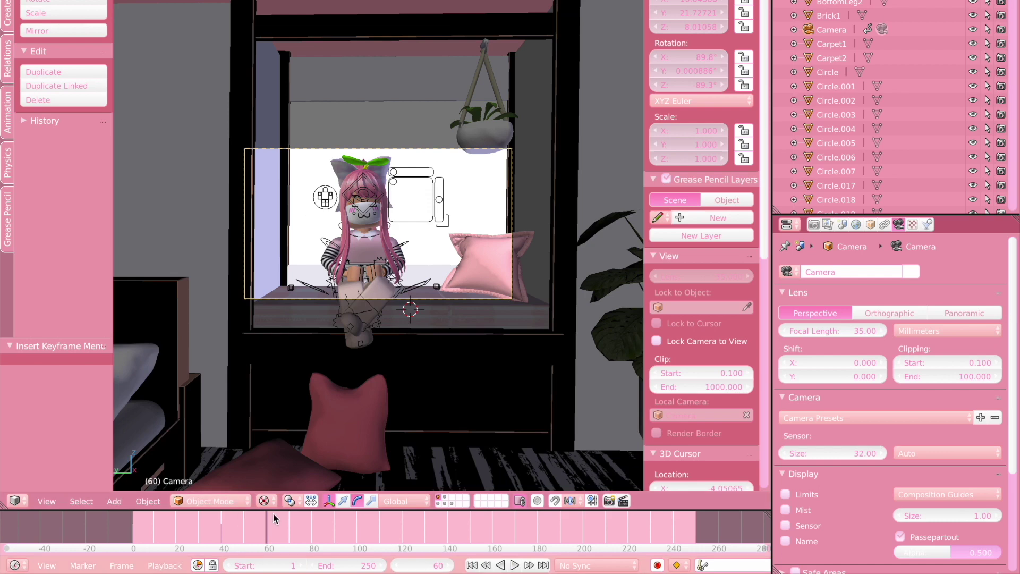
# Insert a LocRotScale keyframe at frame 40 for the avatar's upper arm bone nearest the window seat pillow
pyautogui.click(221, 525)
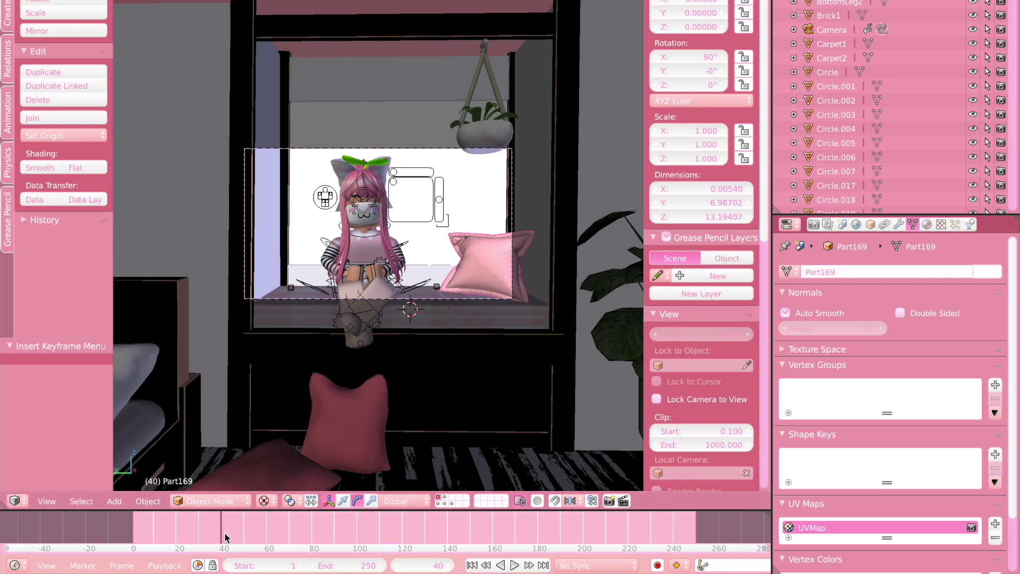
pyautogui.rightClick(403, 244)
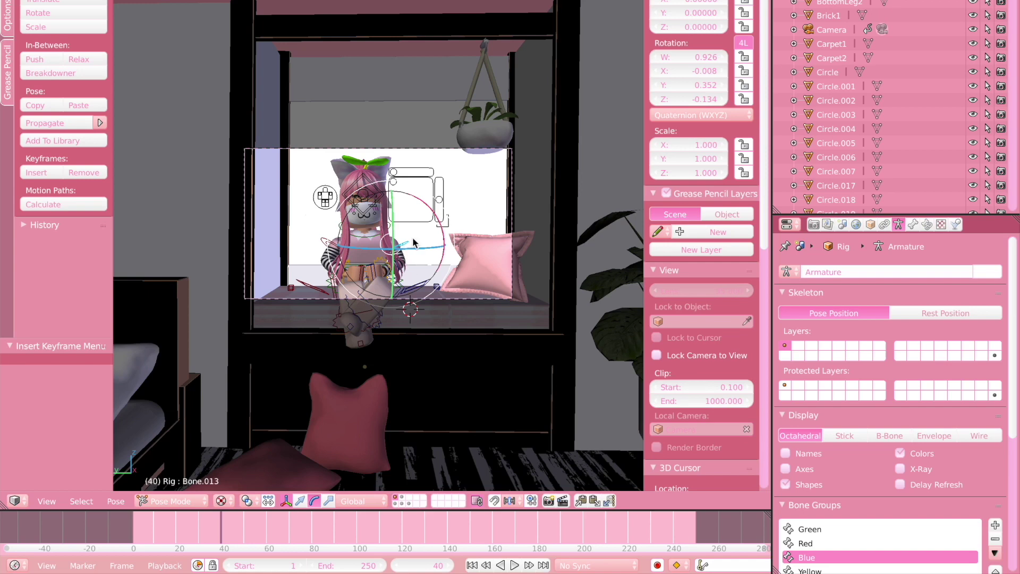
pyautogui.press('i')
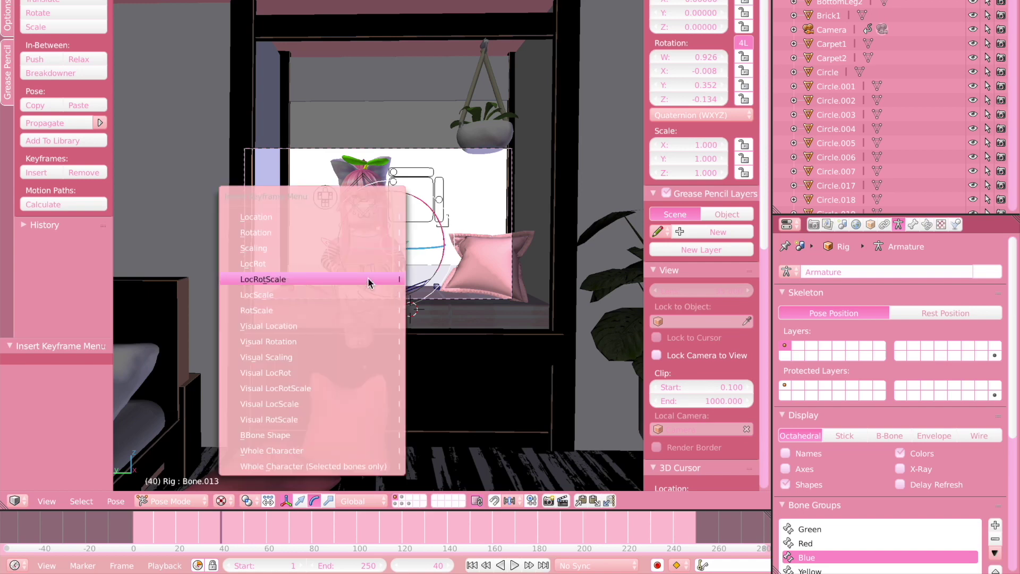
pyautogui.click(371, 280)
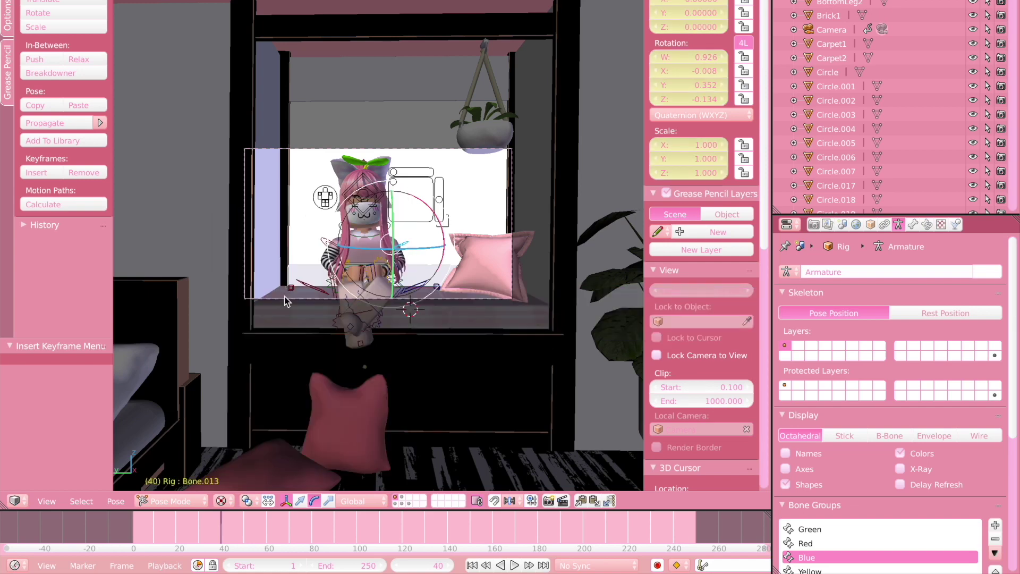
# At frame 55, raise the upper arm with a trackball rotation of about -115° and 53.9°, rotate it about 3° on X, and keyframe LocRotScale
pyautogui.click(267, 527)
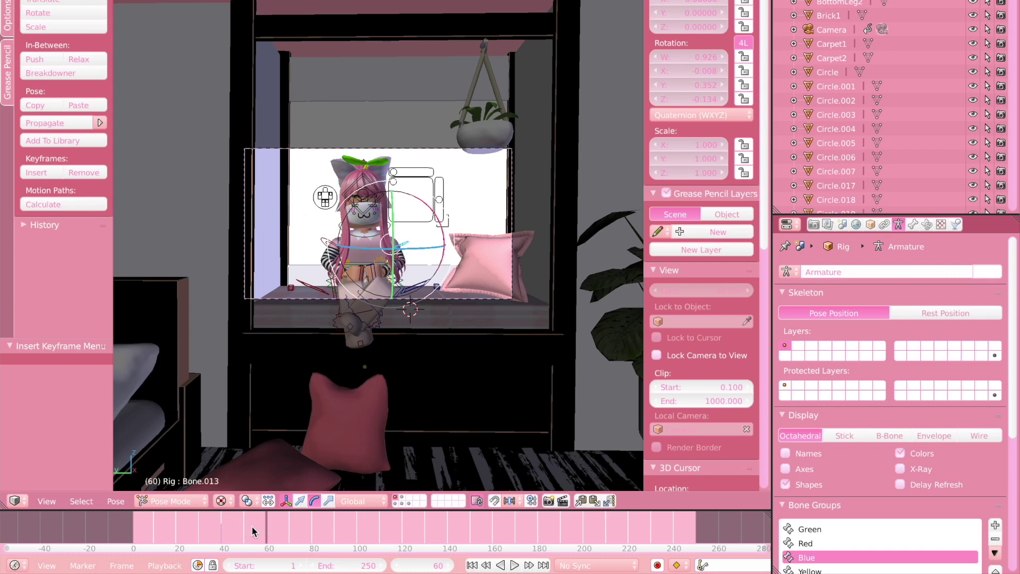
pyautogui.moveTo(250, 529); pyautogui.dragTo(257, 531)
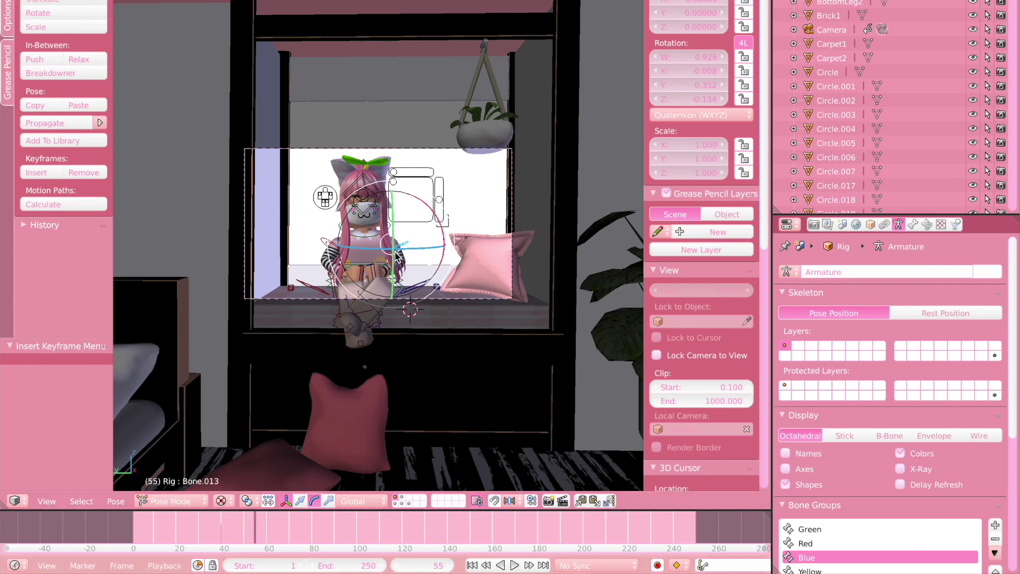
pyautogui.press('r')
pyautogui.press('r')
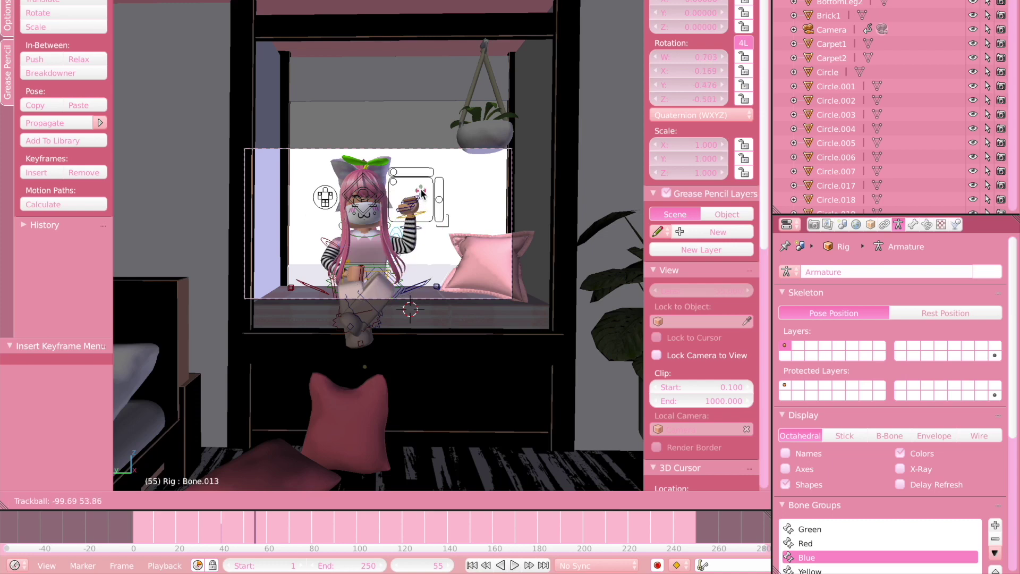
pyautogui.click(431, 199)
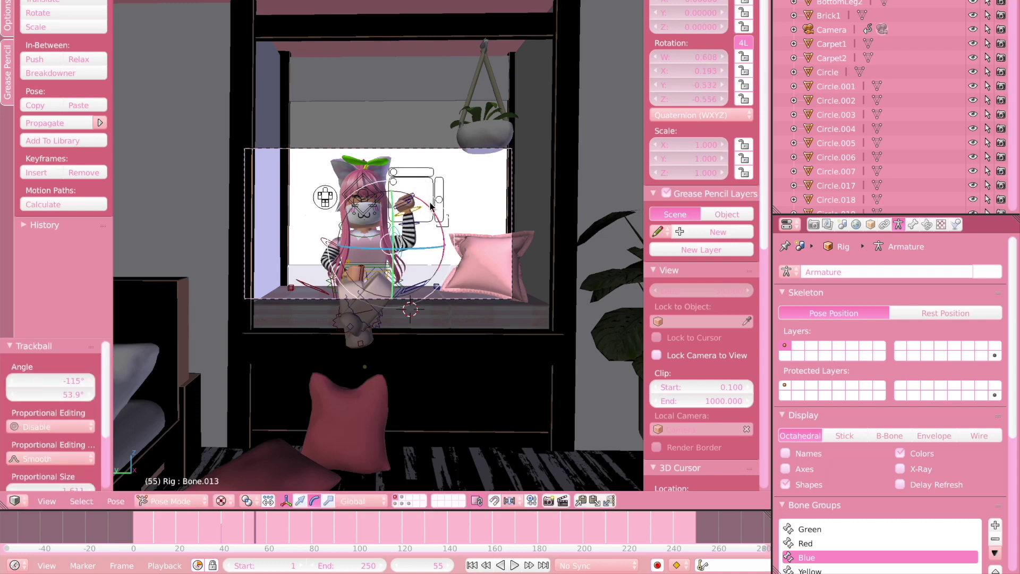
pyautogui.press('r')
pyautogui.press('x')
pyautogui.click(417, 210)
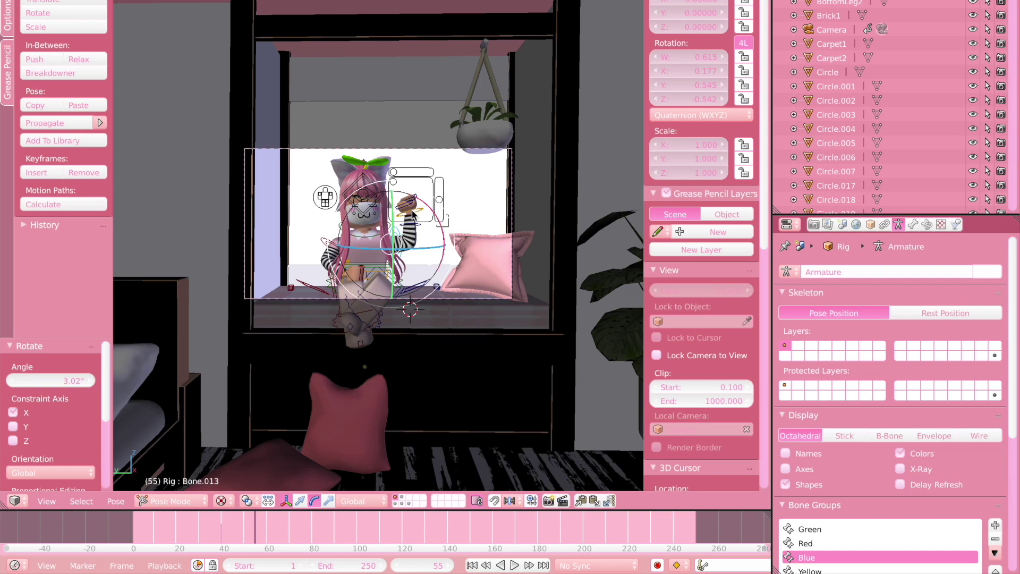
pyautogui.press('i')
pyautogui.click(415, 212)
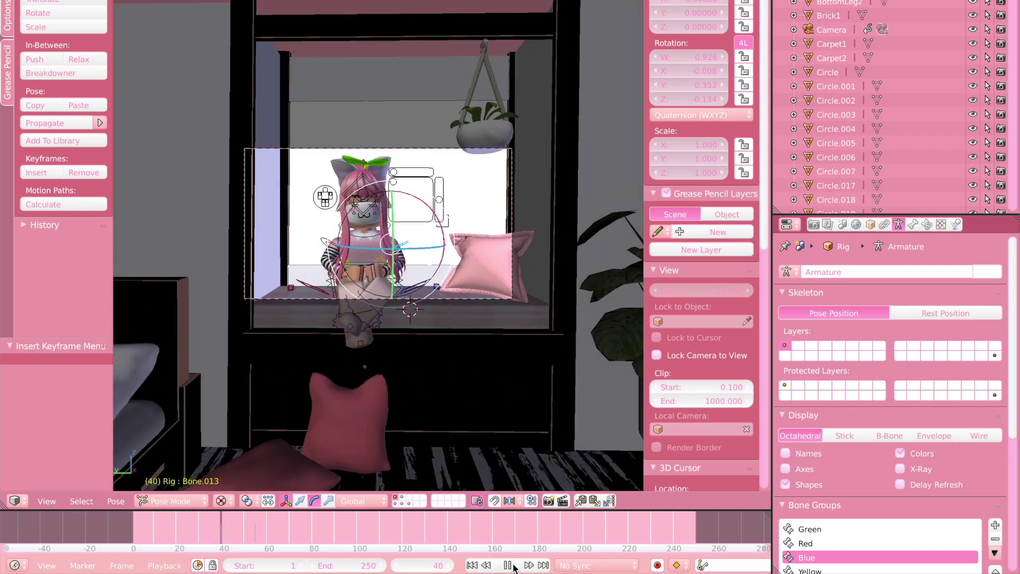
# Insert a LocRotScale keyframe for the raised arm's forearm bone at frame 55
pyautogui.click(508, 565)
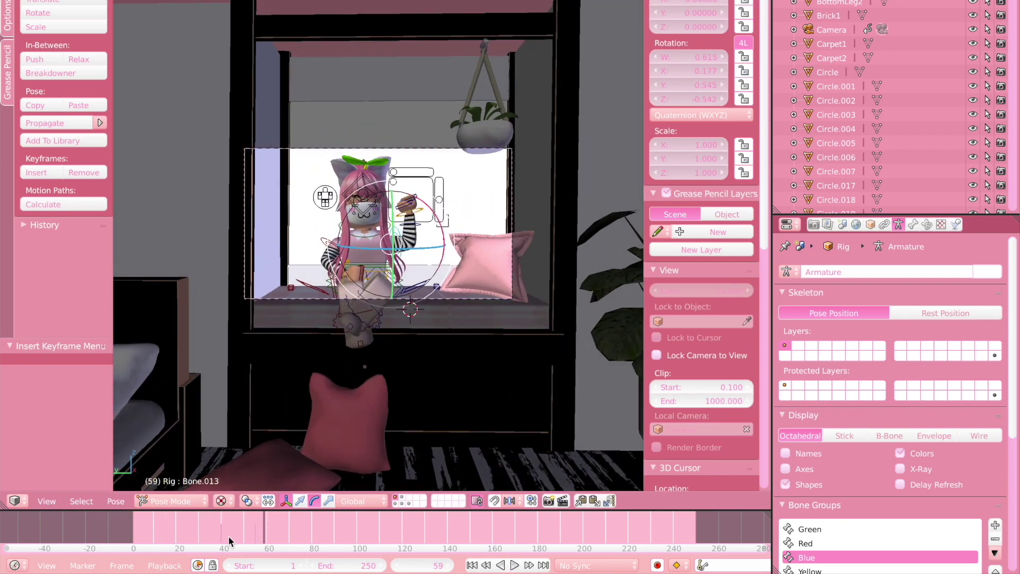
pyautogui.click(255, 534)
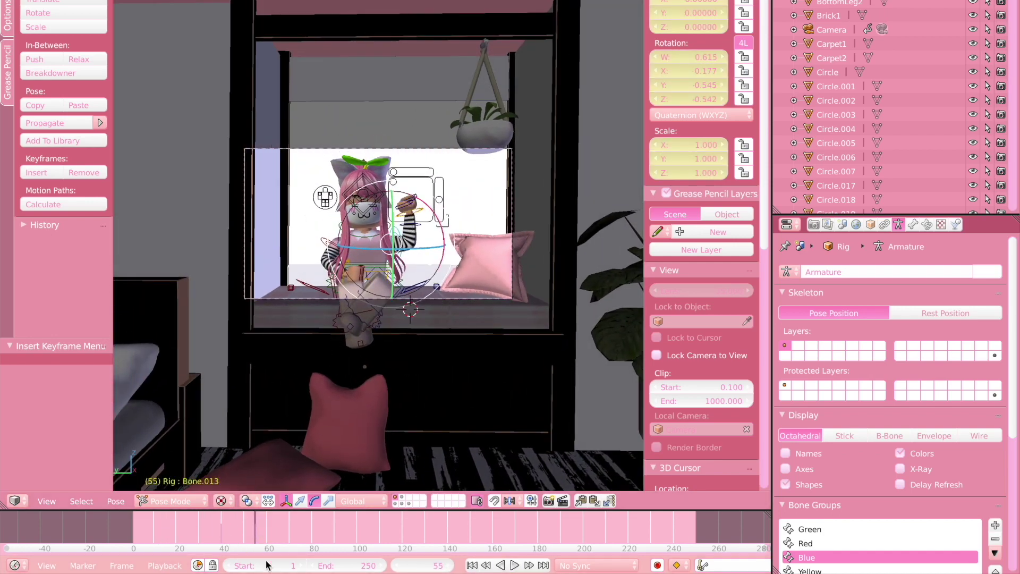
pyautogui.rightClick(418, 228)
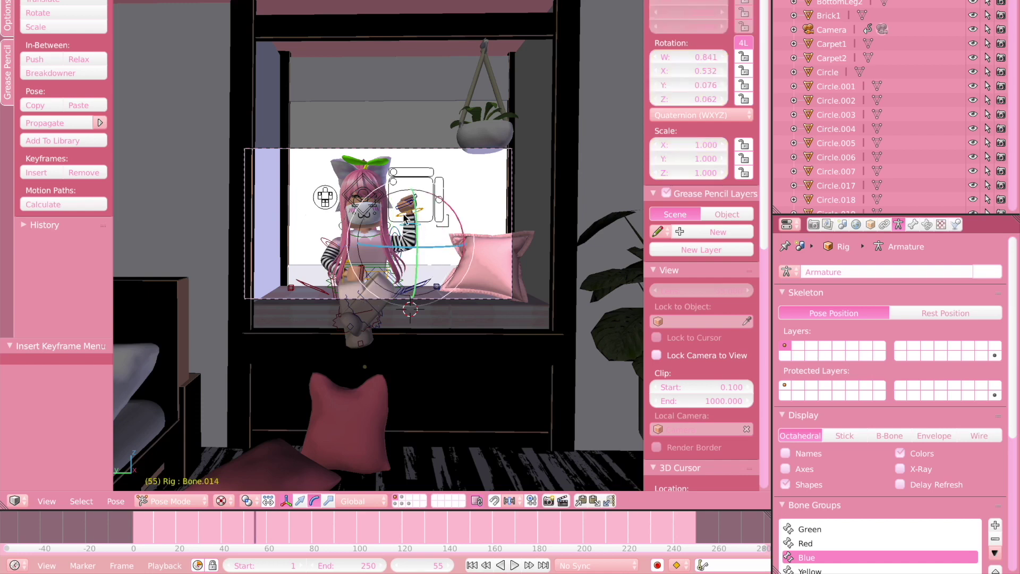
pyautogui.press('i')
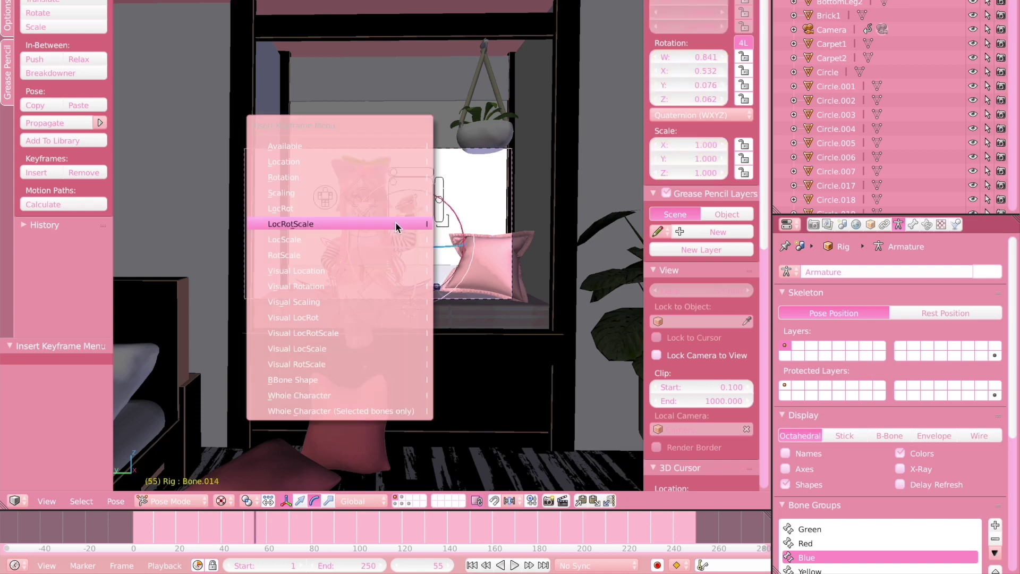
pyautogui.click(395, 222)
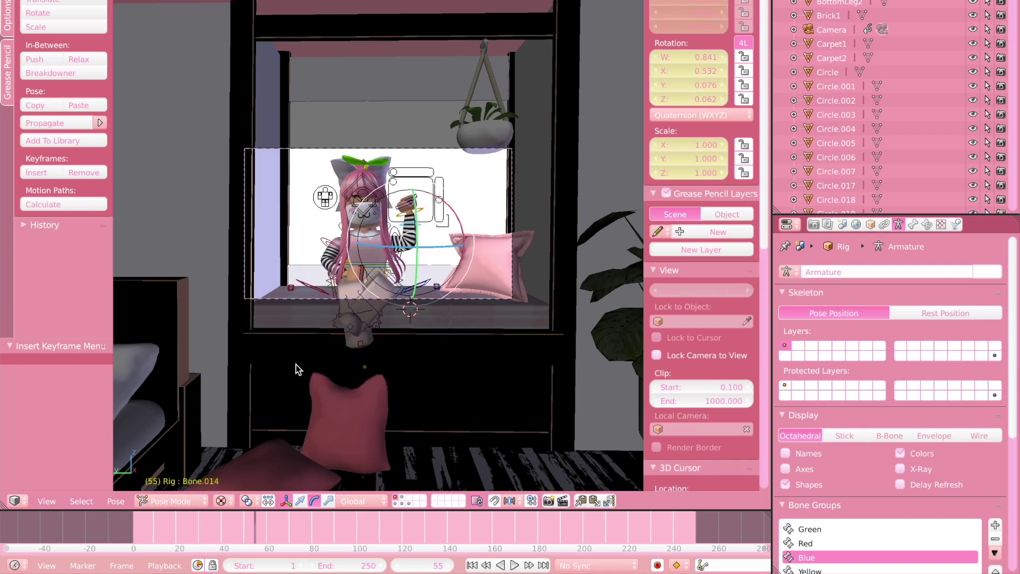
# At frame 65, rotate the forearm bone outward about 39° on X and insert a LocRotScale keyframe
pyautogui.click(277, 534)
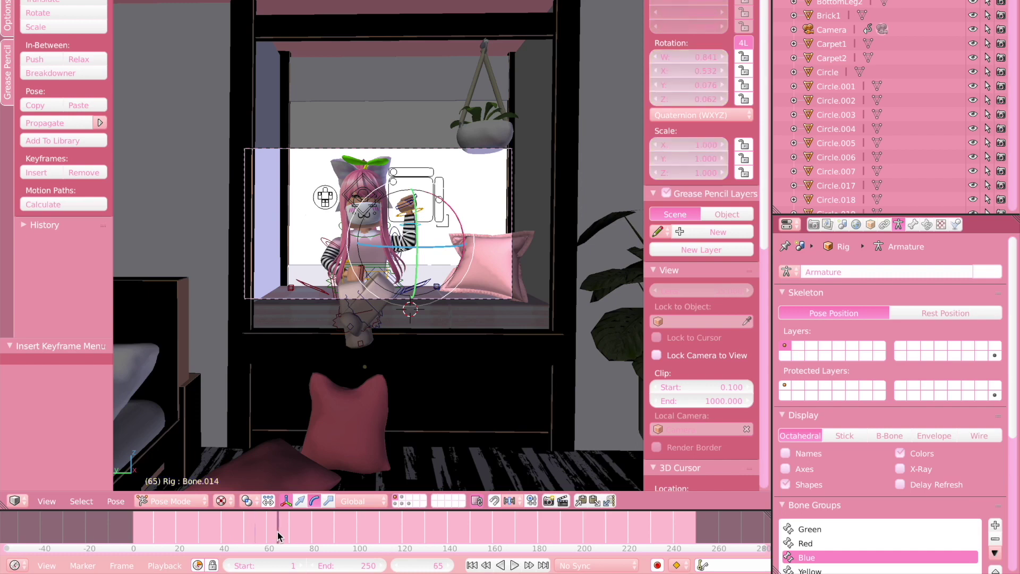
pyautogui.press('r')
pyautogui.click(439, 201)
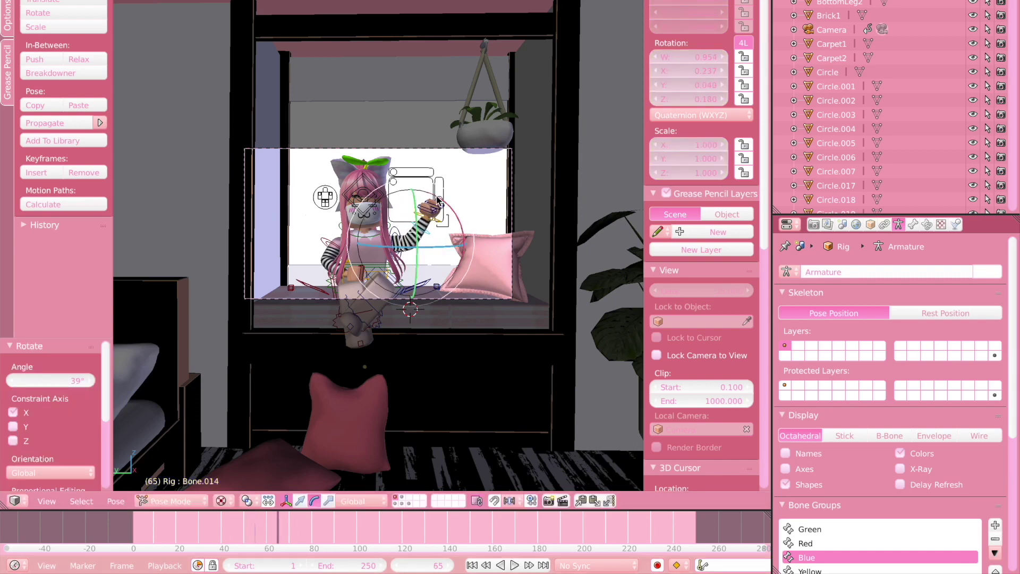
pyautogui.press('i')
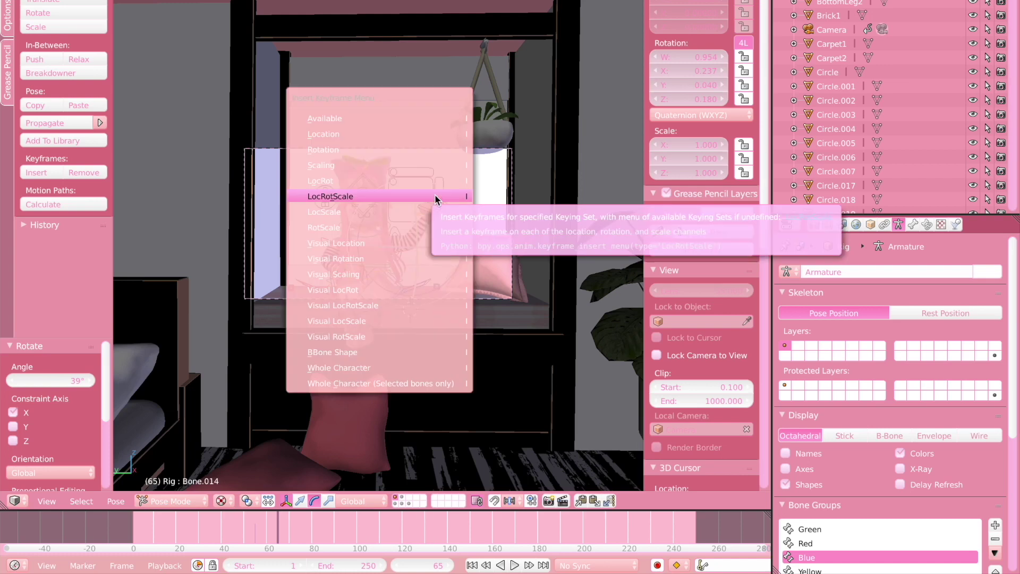
pyautogui.click(435, 198)
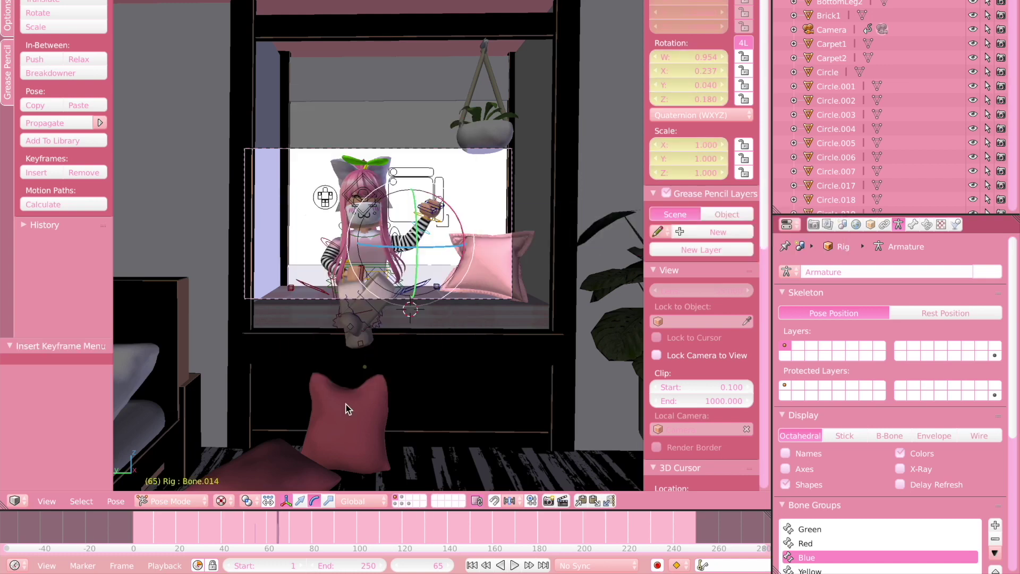
# At frame 80, rotate the forearm bone back inward about -49.8° on X and insert a LocRotScale keyframe
pyautogui.click(311, 528)
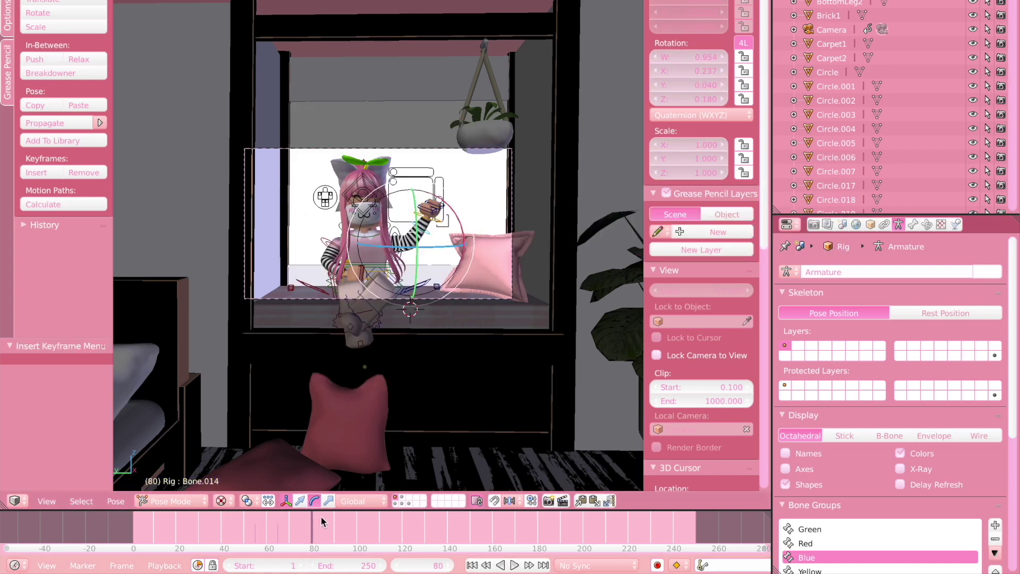
pyautogui.press('r')
pyautogui.press('x')
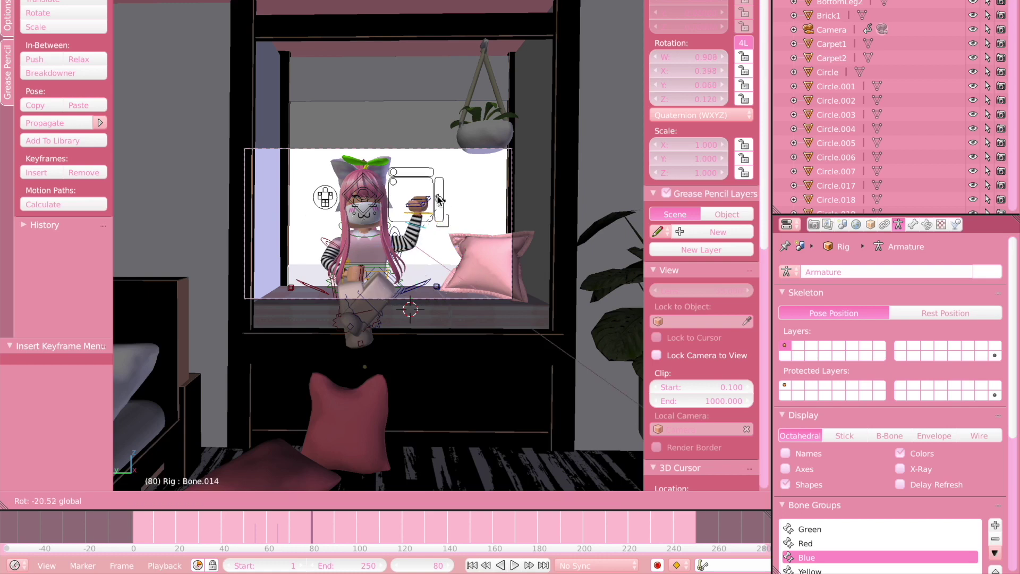
pyautogui.click(420, 197)
pyautogui.press('i')
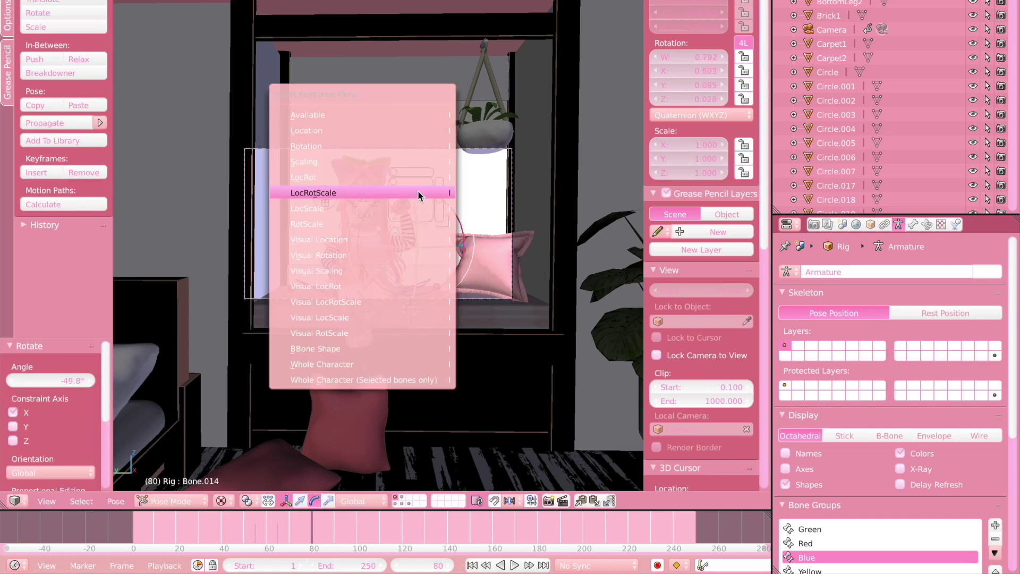
pyautogui.click(421, 195)
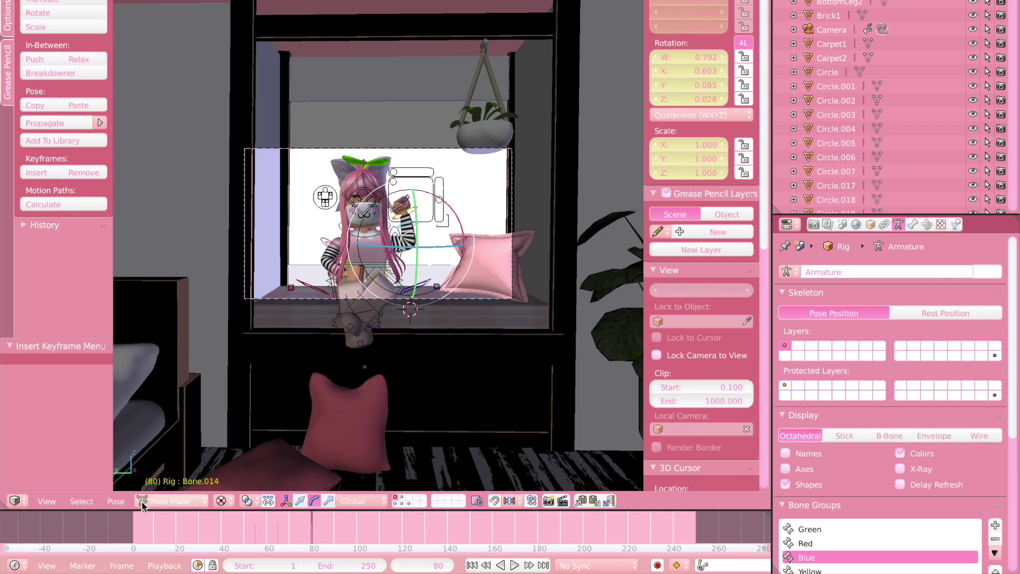
# Play the animation from frame 1 to review the camera move and the avatar's arm wave
pyautogui.click(136, 523)
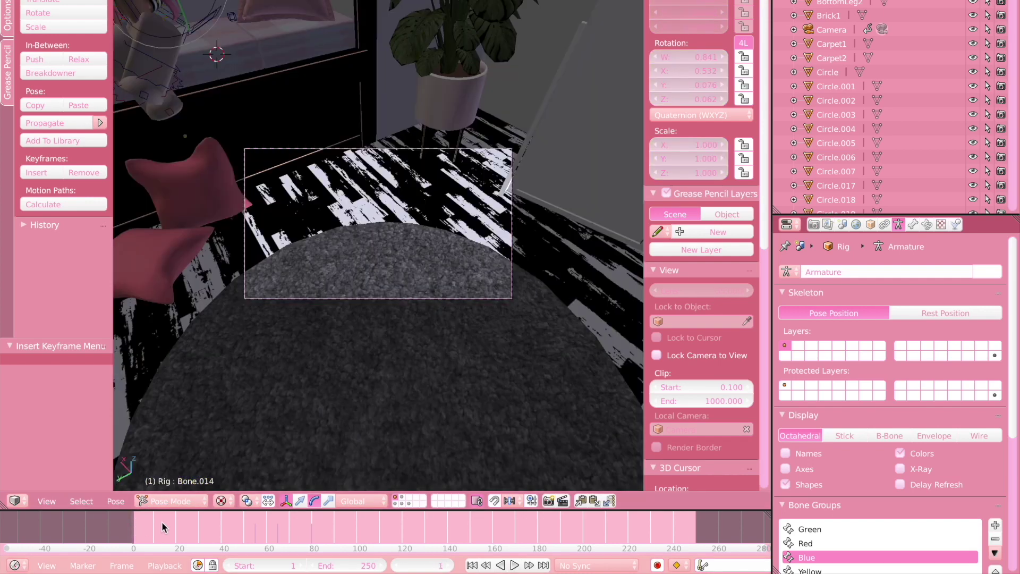
pyautogui.click(515, 566)
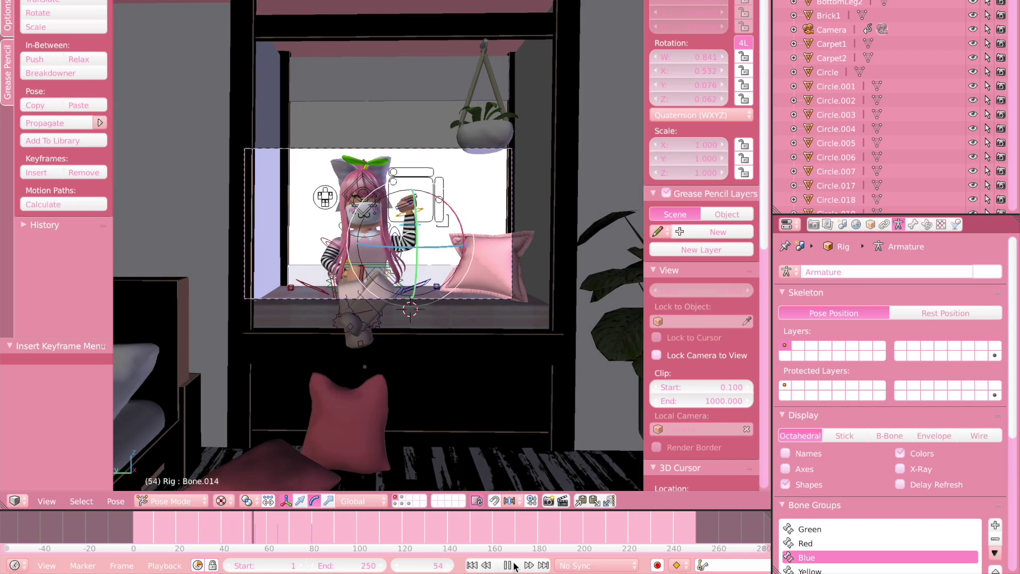
pyautogui.click(510, 566)
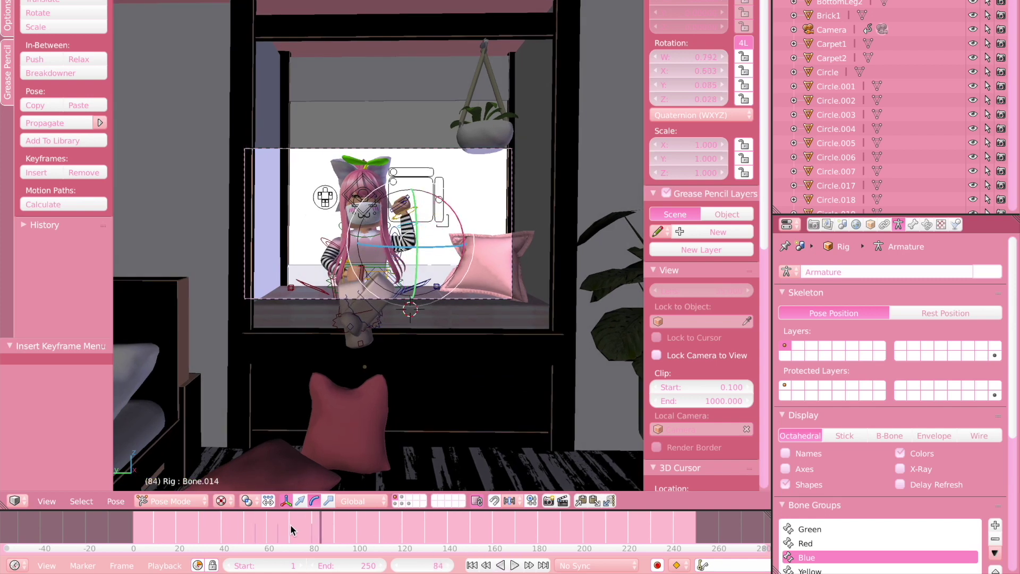
# Select the raised arm's hand bone at frame 55 and insert a LocRotScale keyframe for it
pyautogui.click(256, 528)
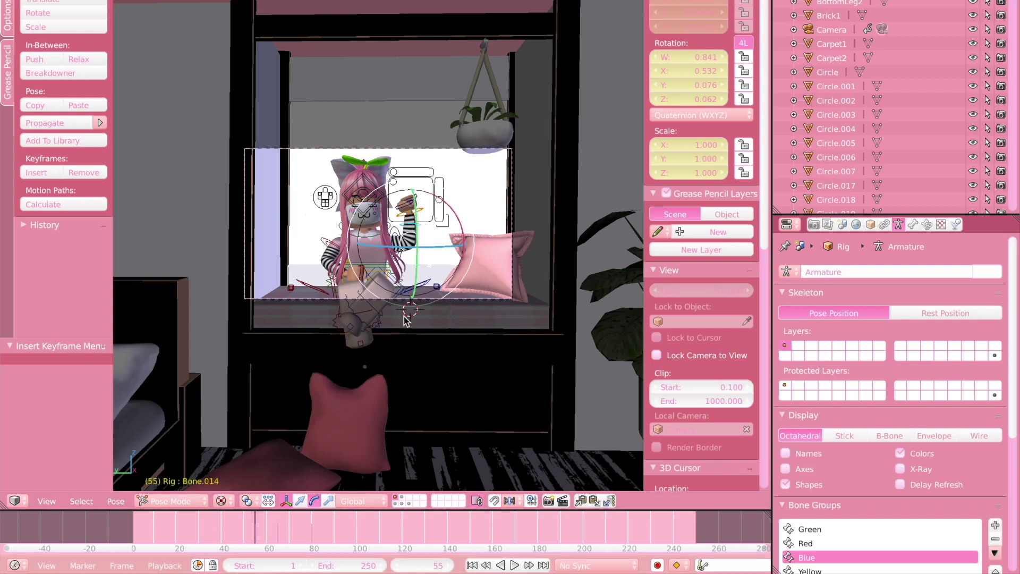
pyautogui.rightClick(419, 213)
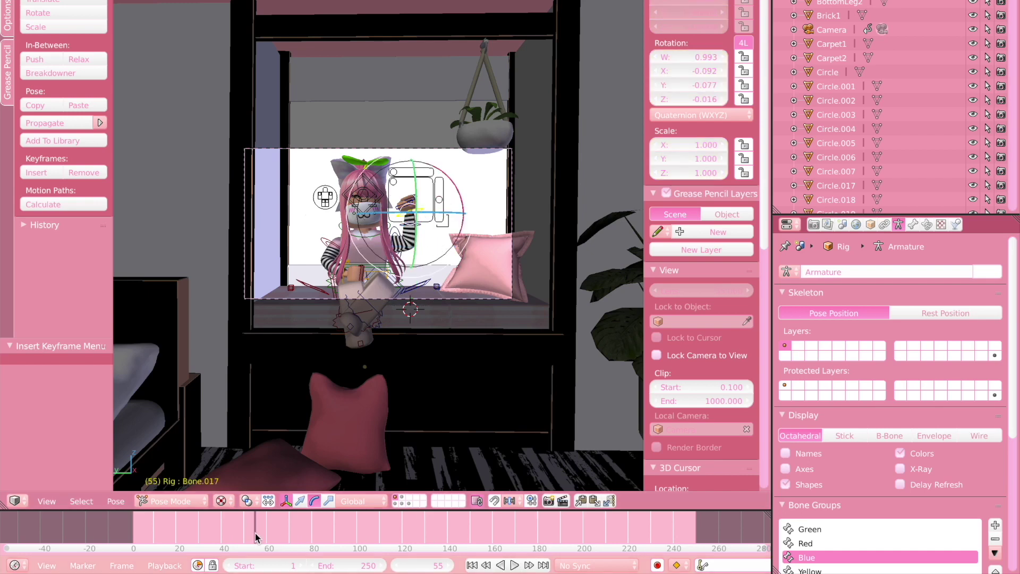
pyautogui.press('i')
pyautogui.click(358, 230)
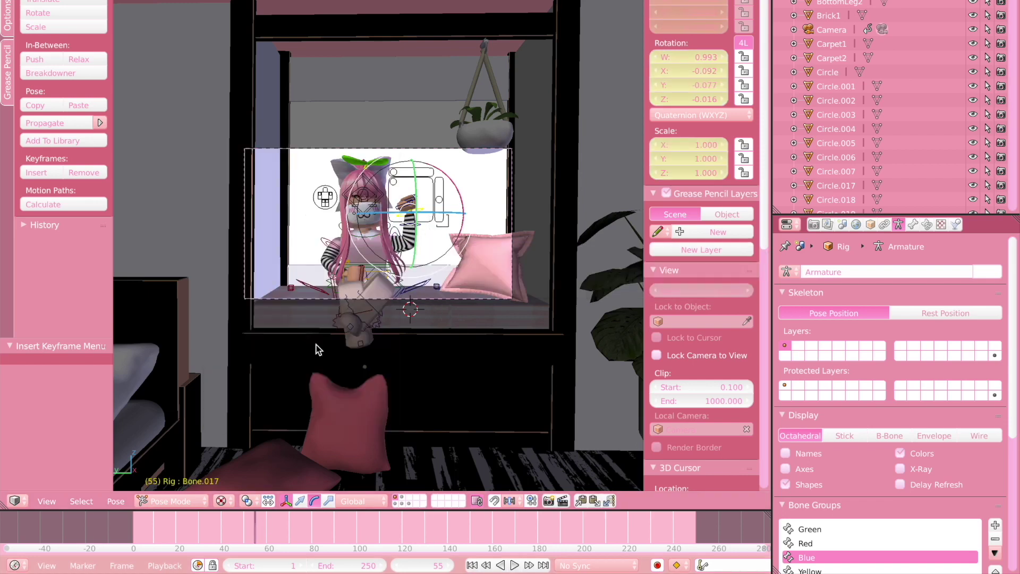
# At frame 65, rotate the hand bone outward about 43.8° on X and insert a LocRotScale keyframe
pyautogui.click(276, 520)
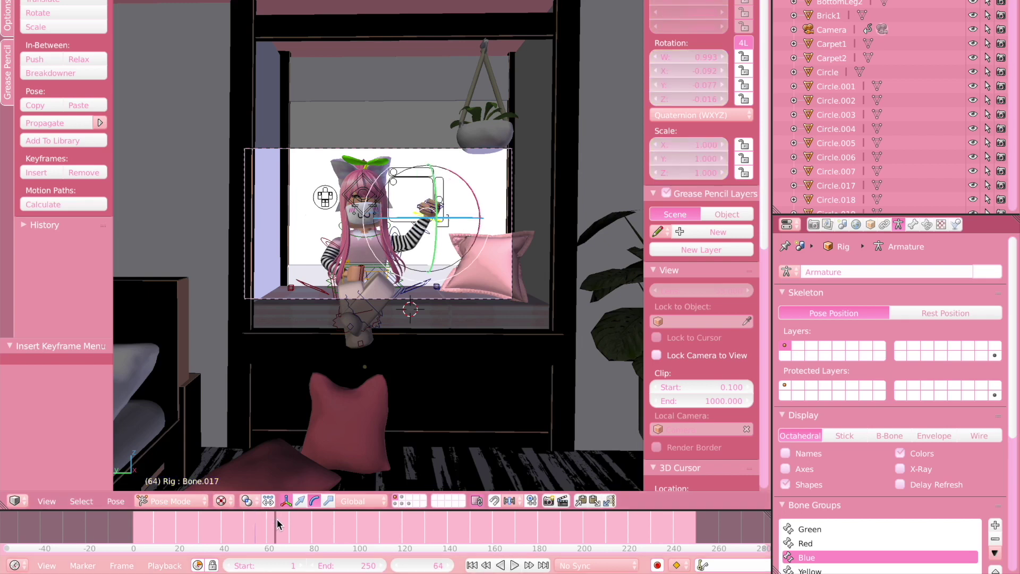
pyautogui.click(279, 519)
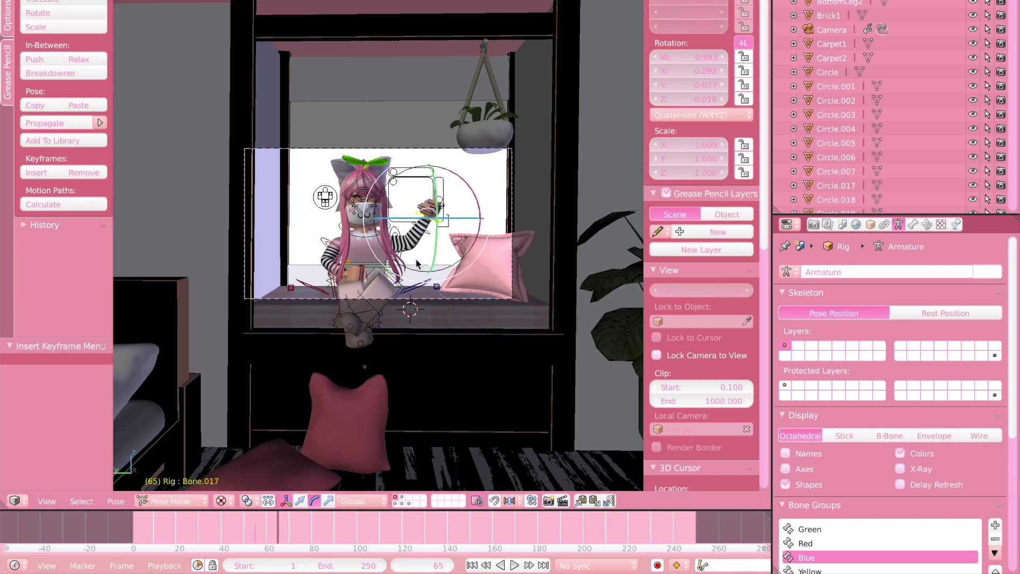
pyautogui.press('r')
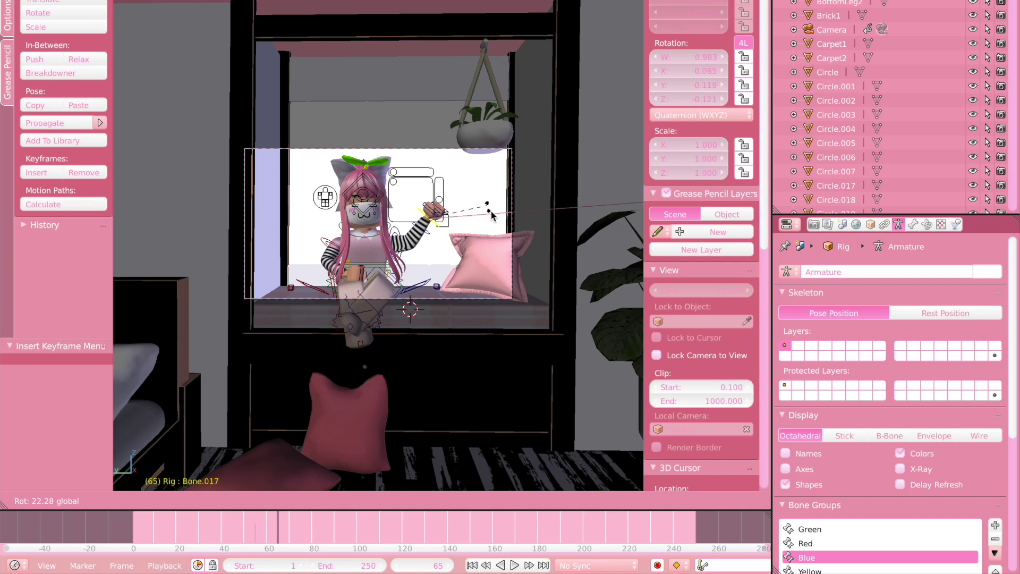
pyautogui.press('x')
pyautogui.click(498, 230)
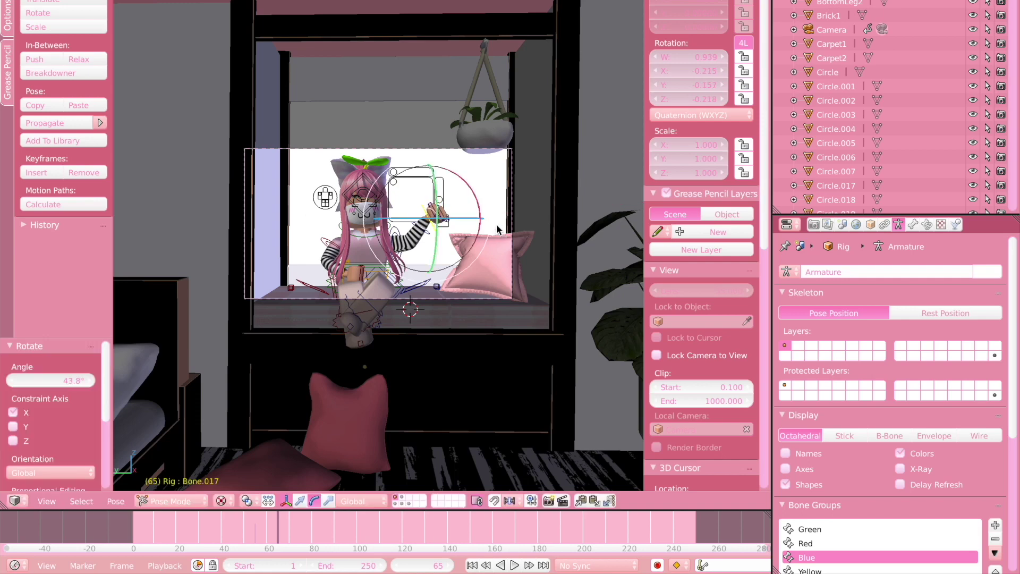
pyautogui.press('i')
pyautogui.click(439, 179)
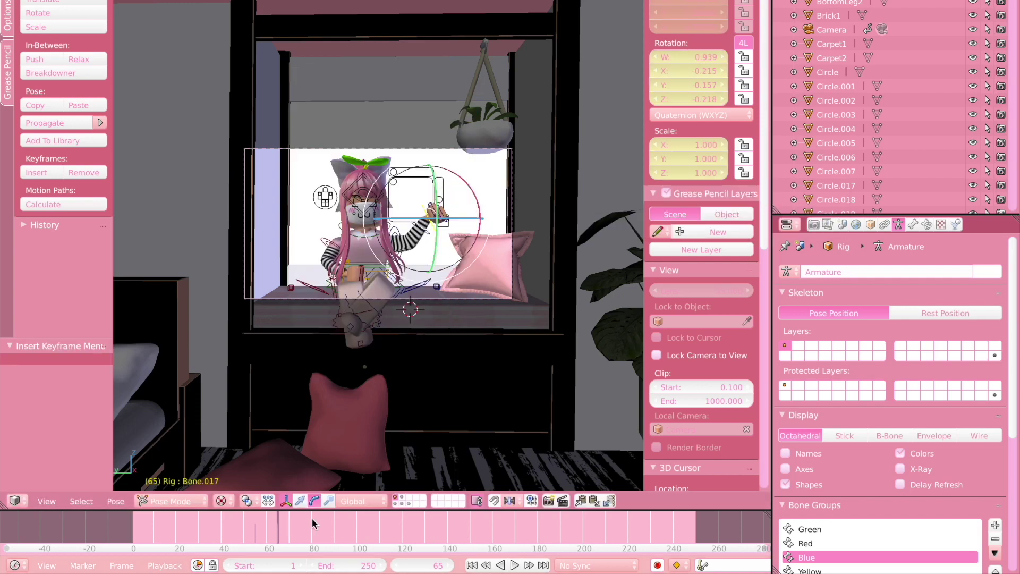
# At frame 80, rotate the hand bone back inward about -39° on X, keyframe it, and play the animation to check the wave
pyautogui.click(311, 518)
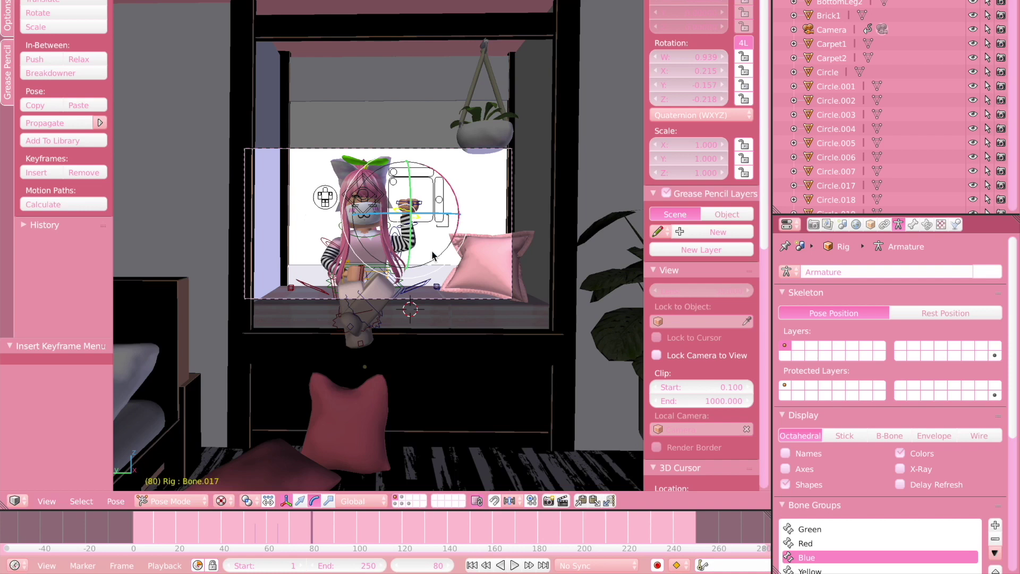
pyautogui.press('r')
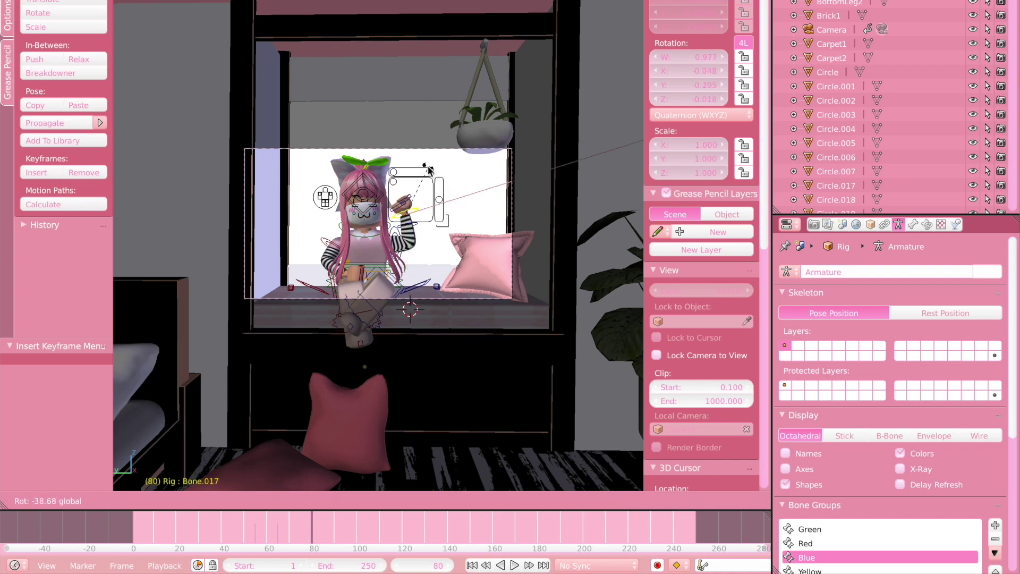
pyautogui.click(516, 565)
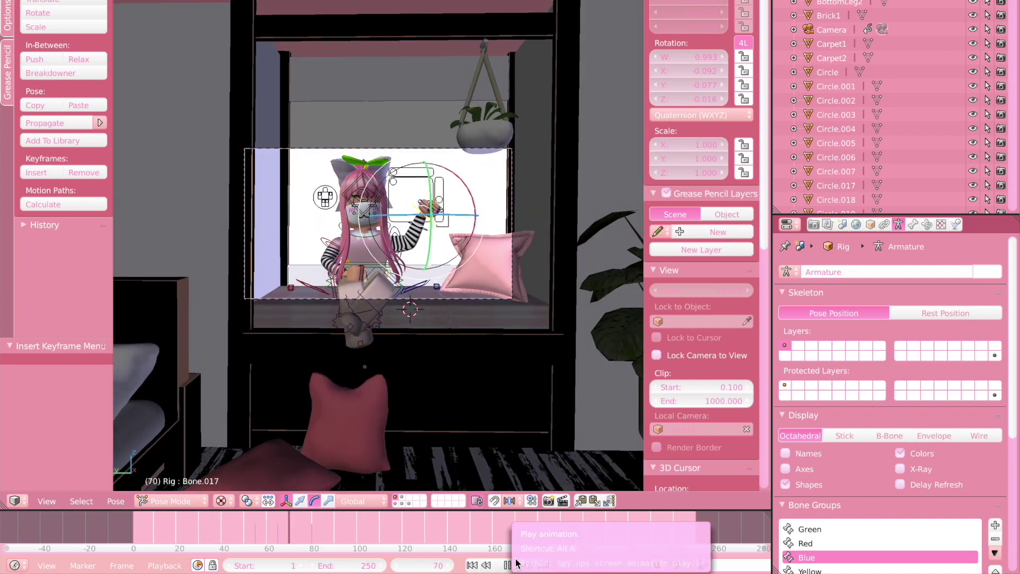
pyautogui.click(514, 565)
# At frame 68, switch to Object Mode, select the avatar's head and insert a LocRotScale keyframe
pyautogui.click(292, 538)
pyautogui.click(287, 538)
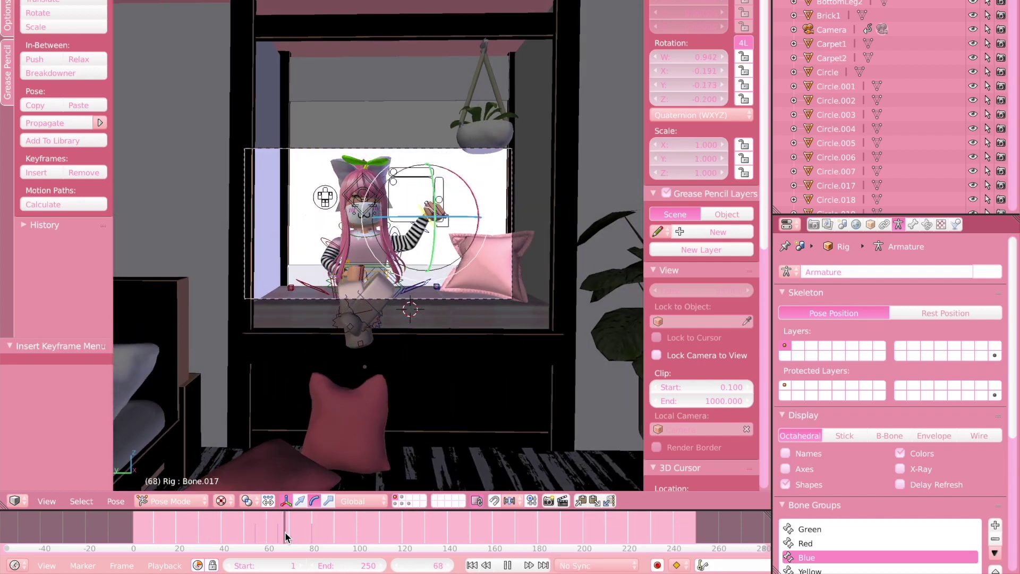
pyautogui.hotkey('ctrl', 'Tab')
pyautogui.rightClick(345, 218)
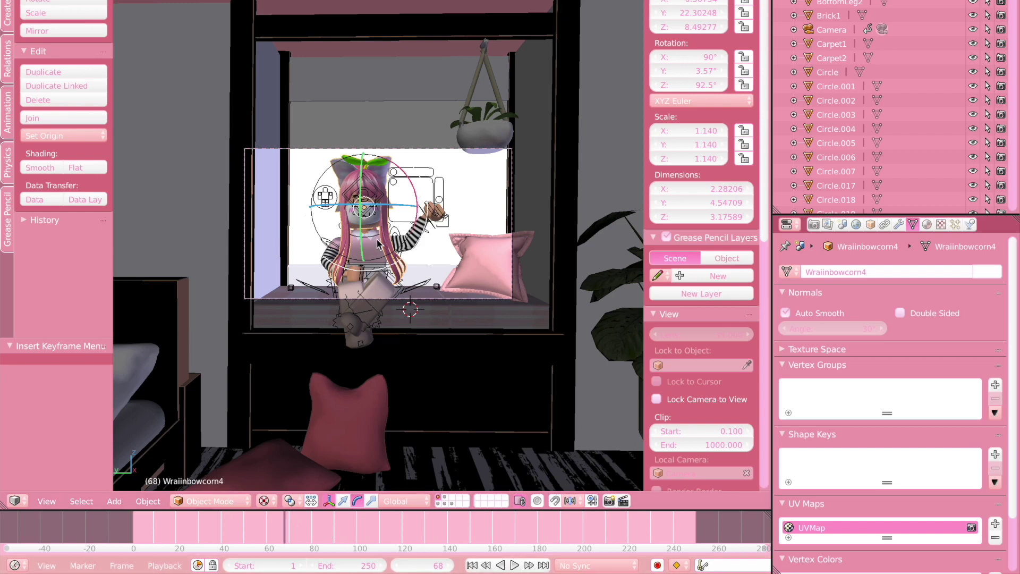
pyautogui.press('i')
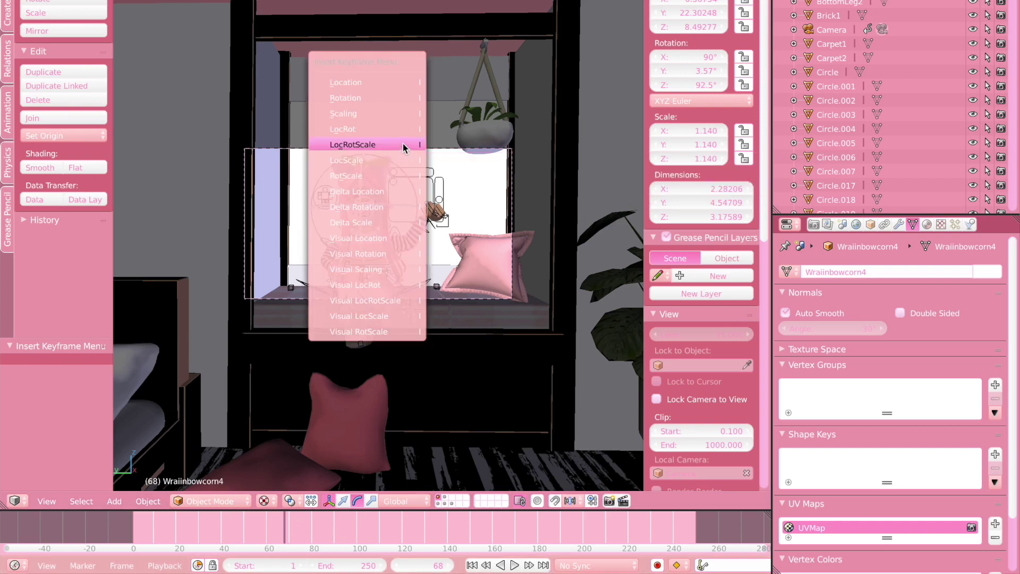
pyautogui.click(403, 150)
# At frame 80, tilt the avatar's head about 6.84° on the X axis
pyautogui.click(313, 536)
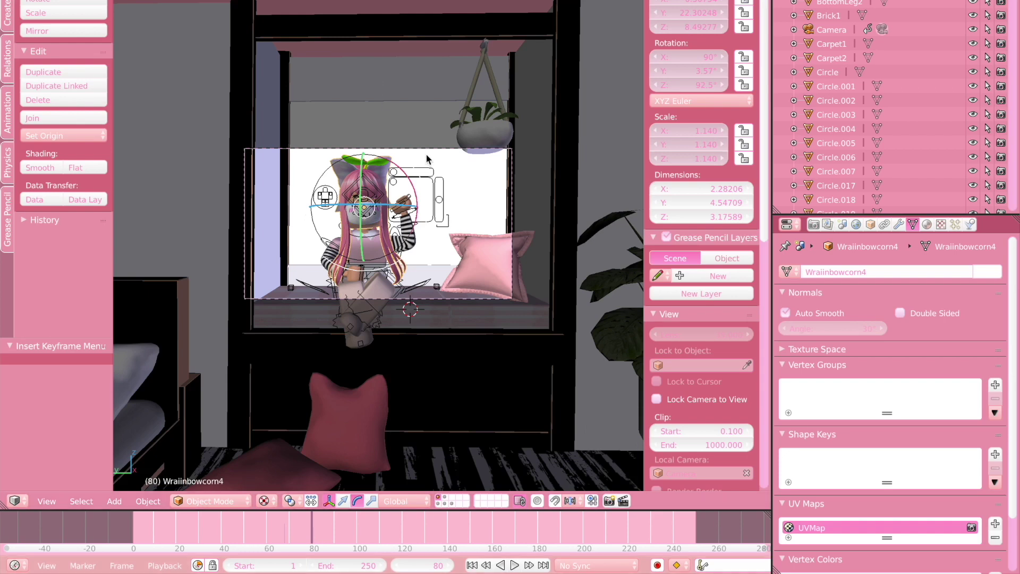
pyautogui.press('r')
pyautogui.press('x')
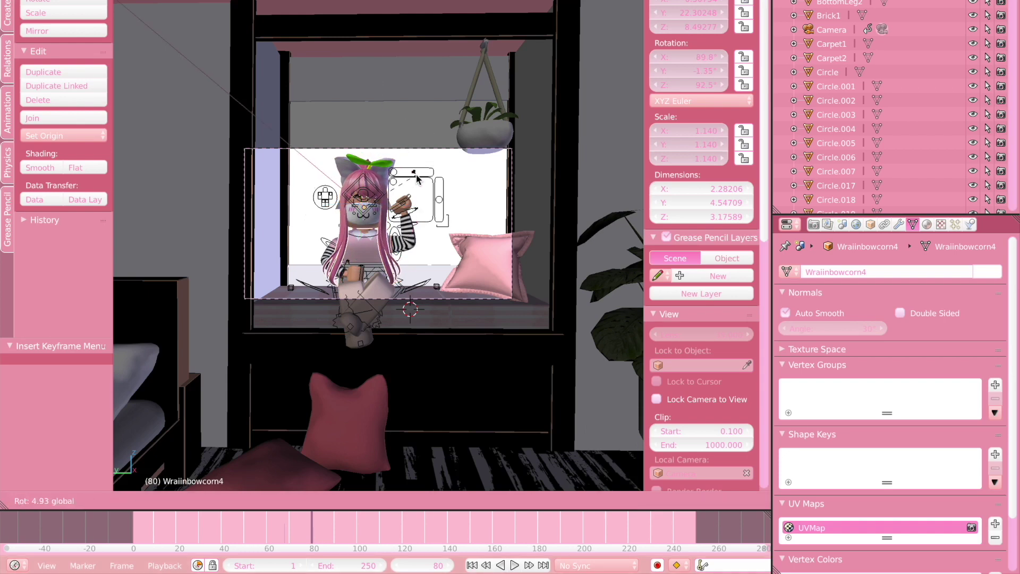
pyautogui.click(414, 248)
# Shift the tilted head about -0.116 on Y and 0.023 on Z, and insert a LocRotScale keyframe at frame 80
pyautogui.press('g')
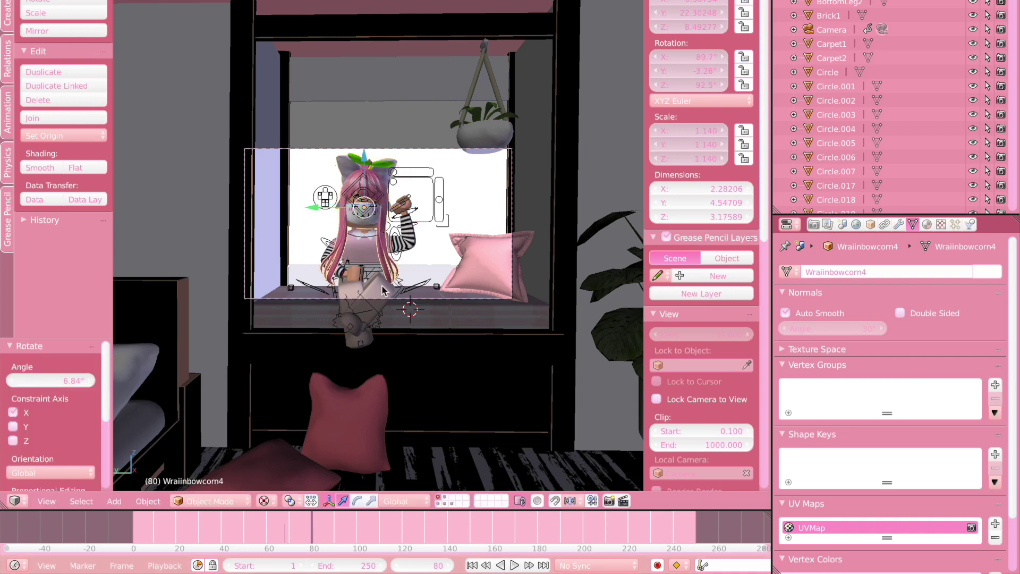
pyautogui.press('y')
pyautogui.click(320, 207)
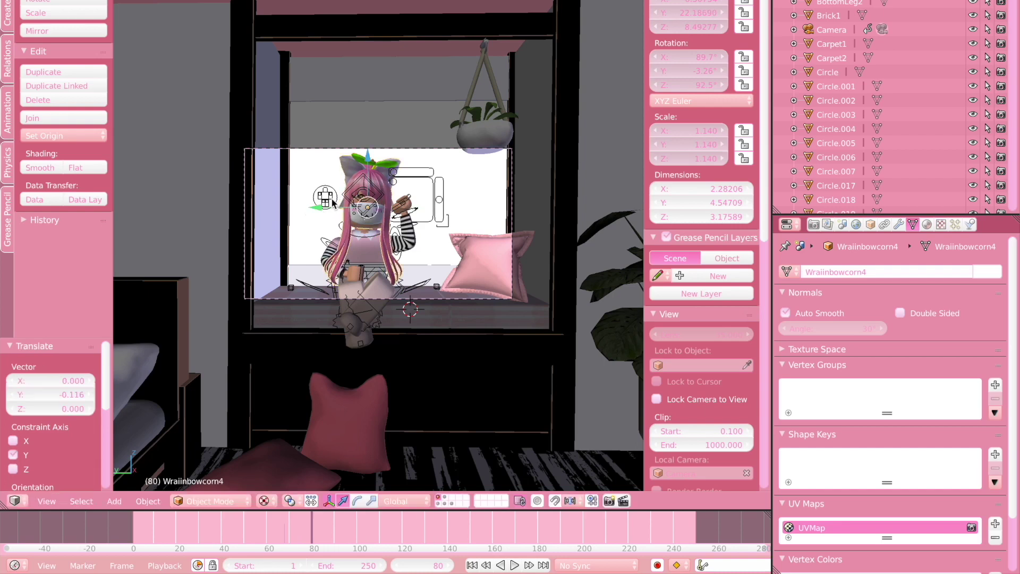
pyautogui.press('g')
pyautogui.press('z')
pyautogui.click(369, 159)
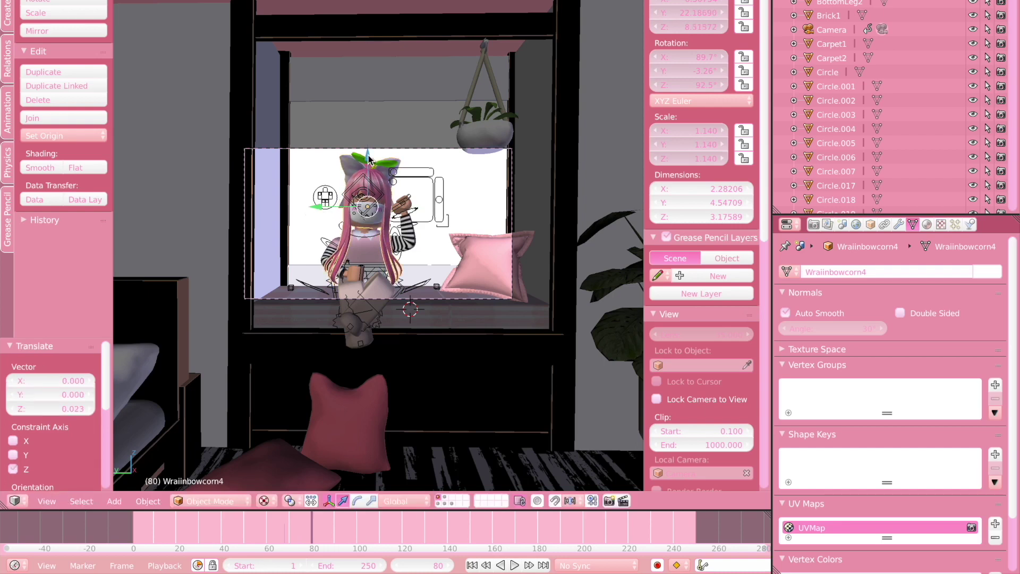
pyautogui.press('i')
pyautogui.click(369, 159)
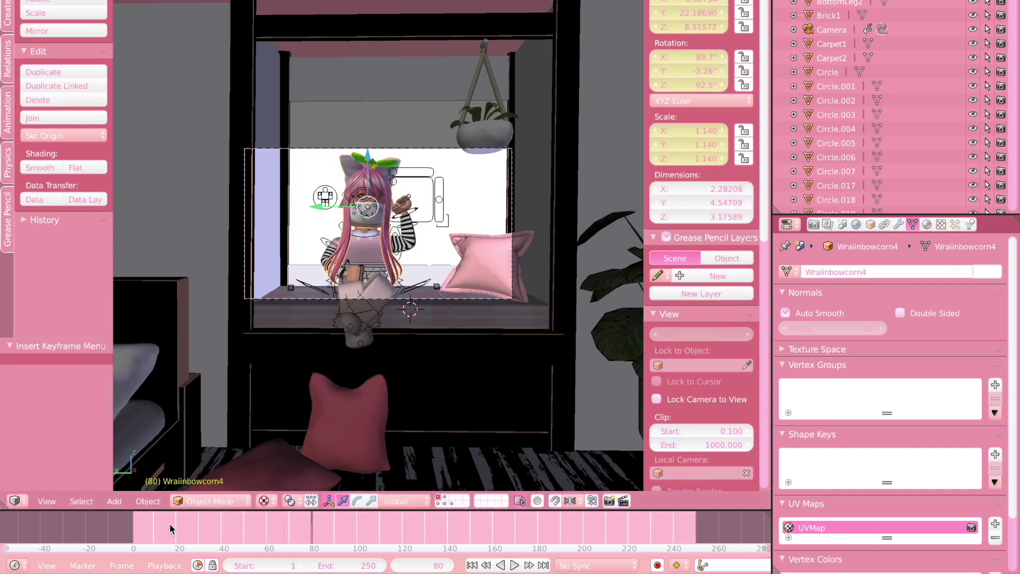
# Play the animation from frame 1 to review the head tilt together with the hand wave
pyautogui.click(134, 530)
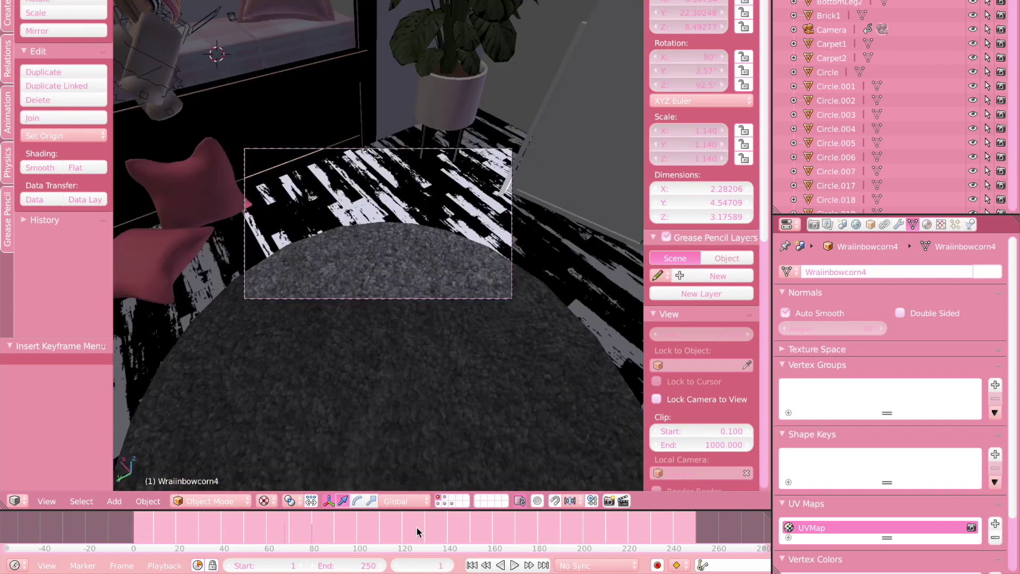
pyautogui.click(514, 564)
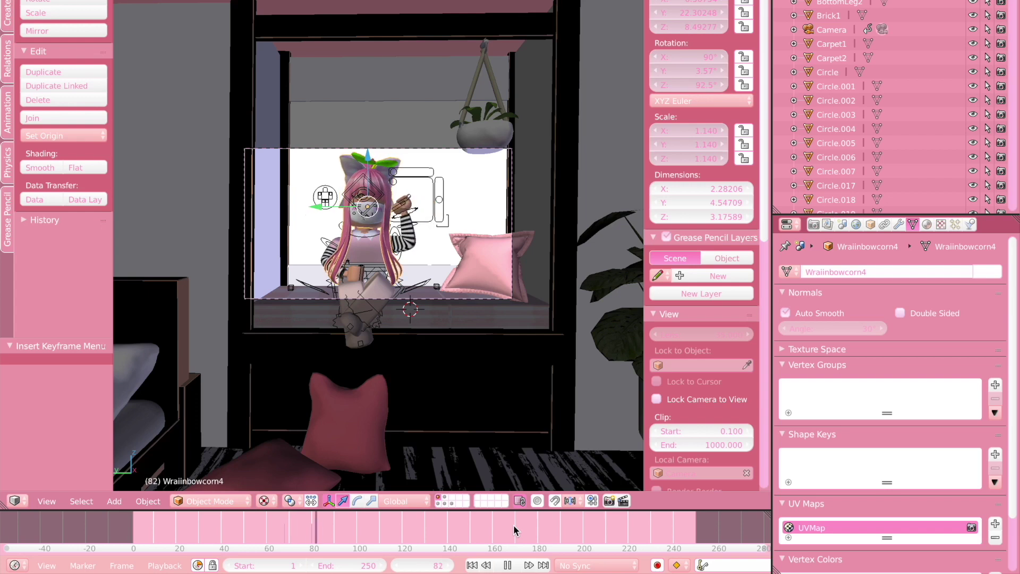
pyautogui.click(513, 565)
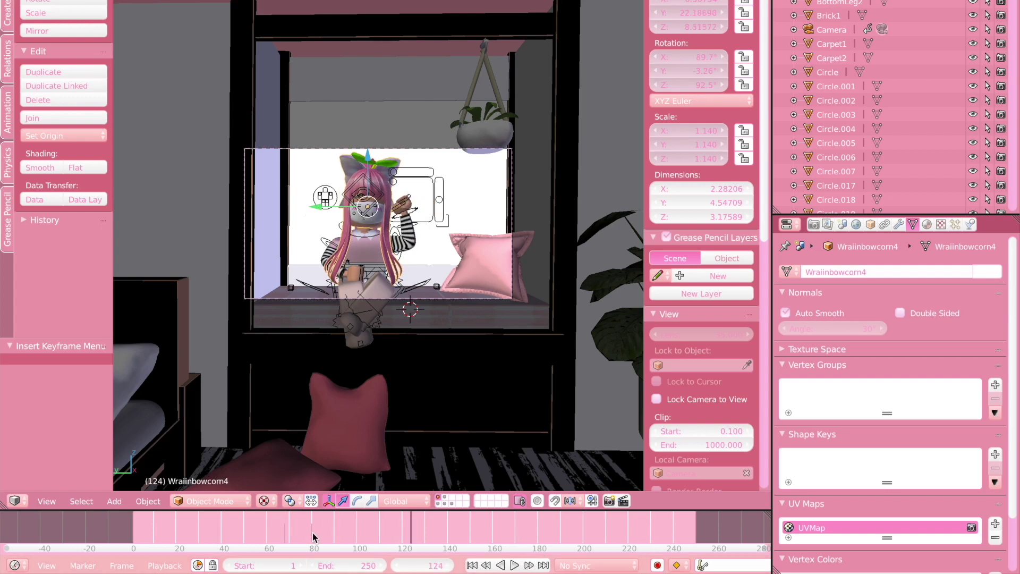
# Find the frame where the motion ends and set the animation's end frame to 82
pyautogui.click(312, 537)
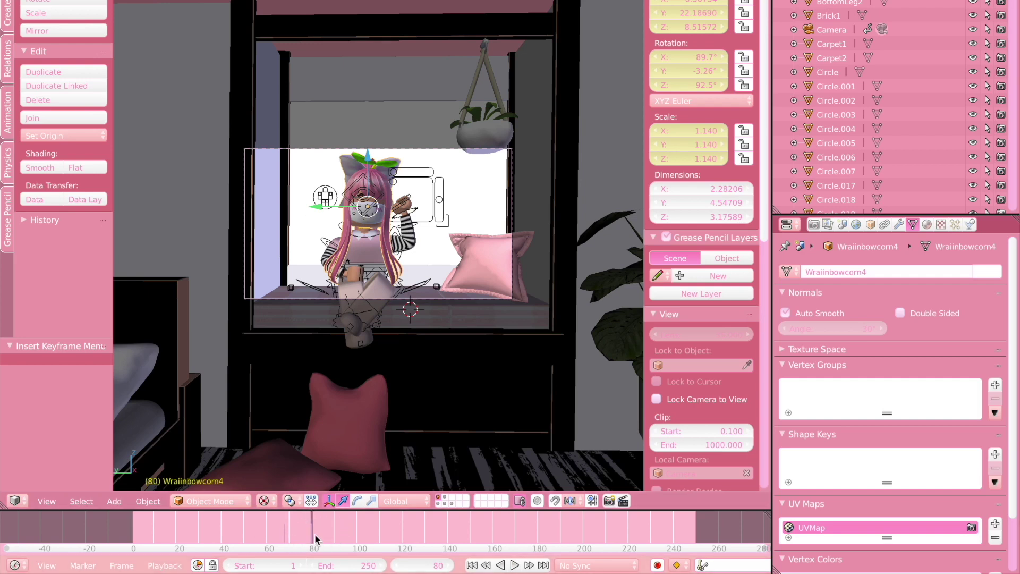
pyautogui.click(315, 536)
pyautogui.click(318, 535)
pyautogui.click(316, 537)
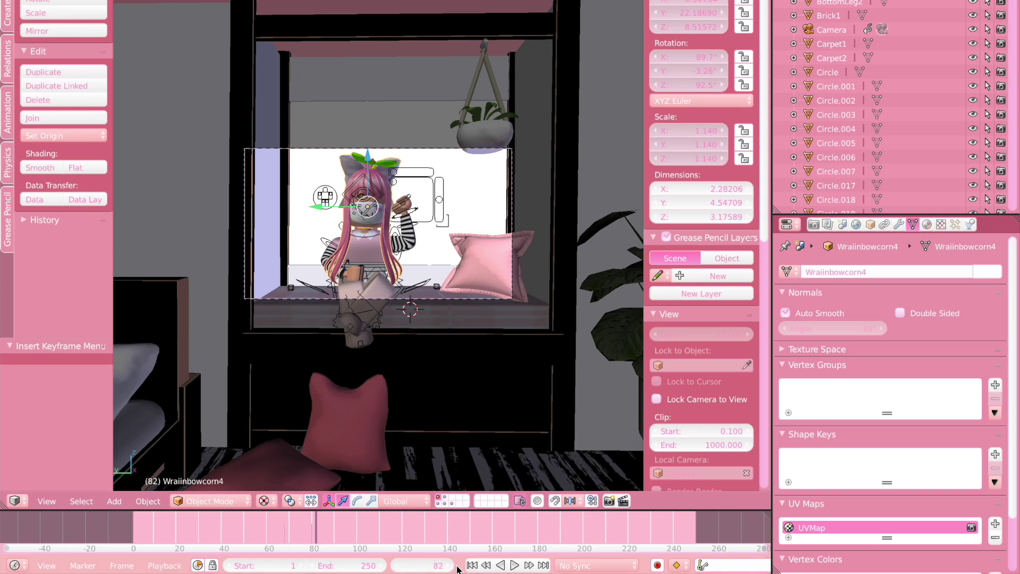
pyautogui.click(355, 566)
pyautogui.write('82')
pyautogui.press('Return')
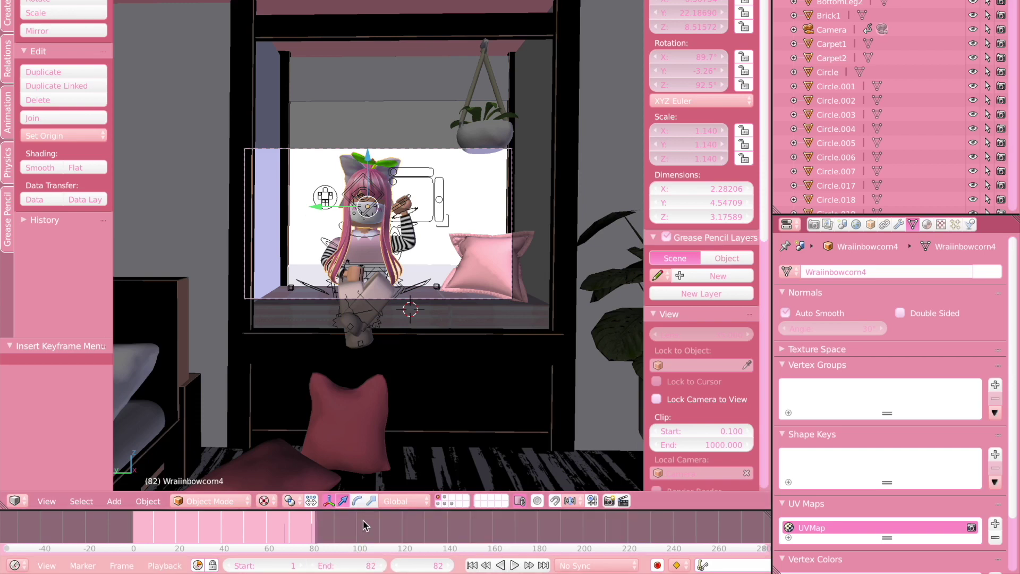
# Replay the shortened animation from its start to review the camera move
pyautogui.click(133, 526)
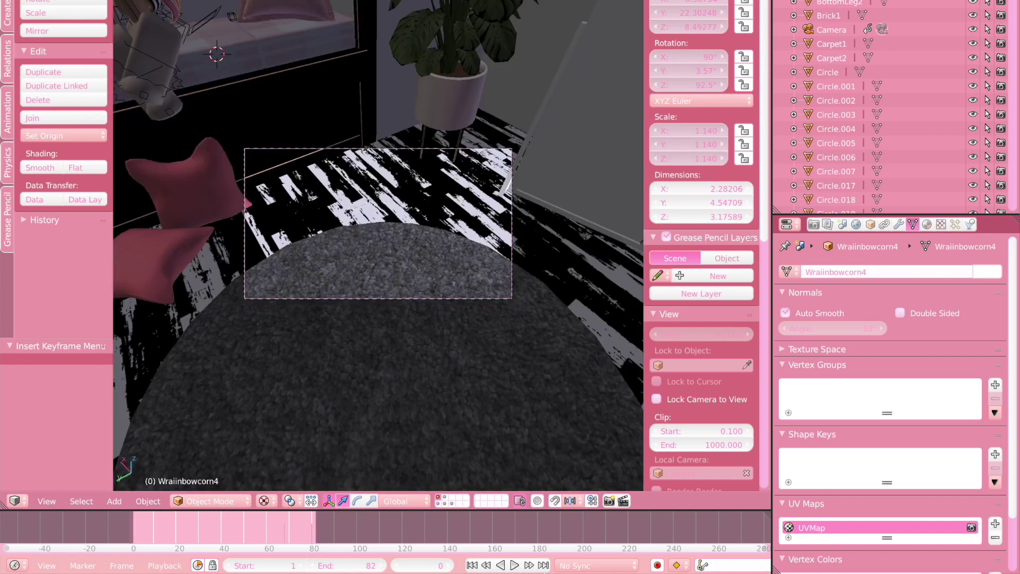
pyautogui.click(517, 565)
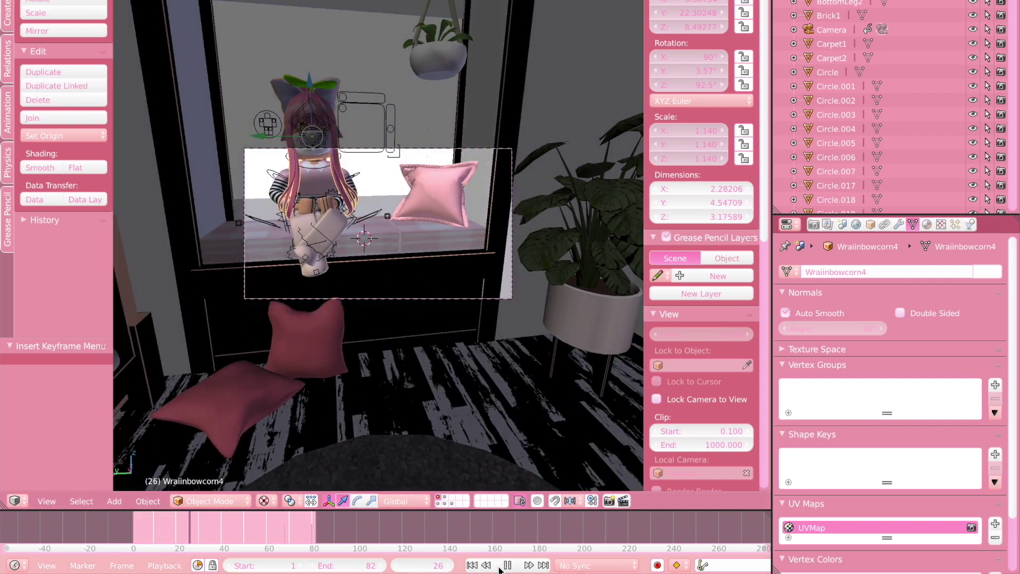
pyautogui.click(504, 566)
pyautogui.click(135, 521)
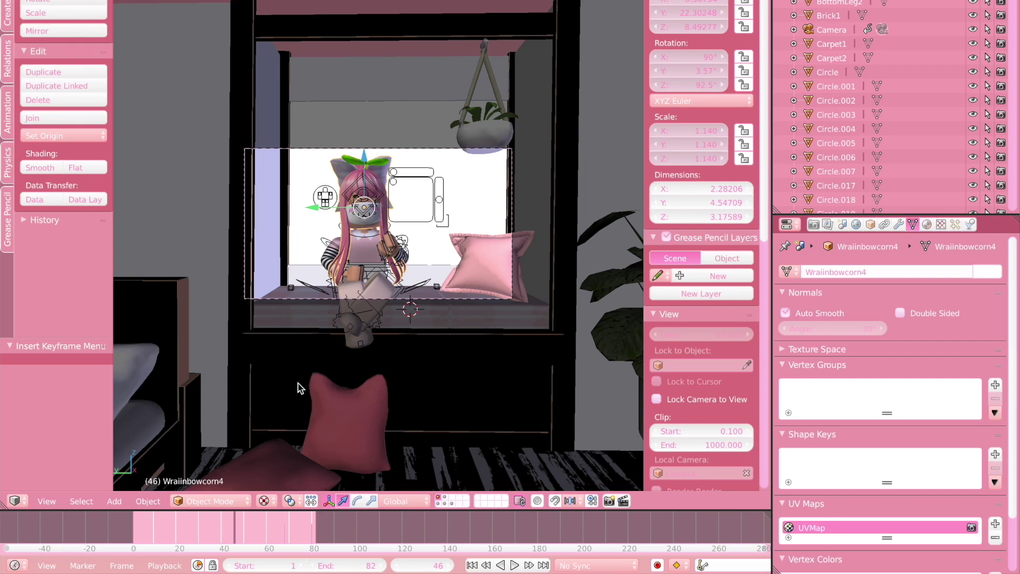
# Preview the scene in Rendered shading and set the world background color to an Environment Texture using the the_sky_is_on_fi… image
pyautogui.click(269, 499)
pyautogui.click(290, 407)
pyautogui.click(871, 224)
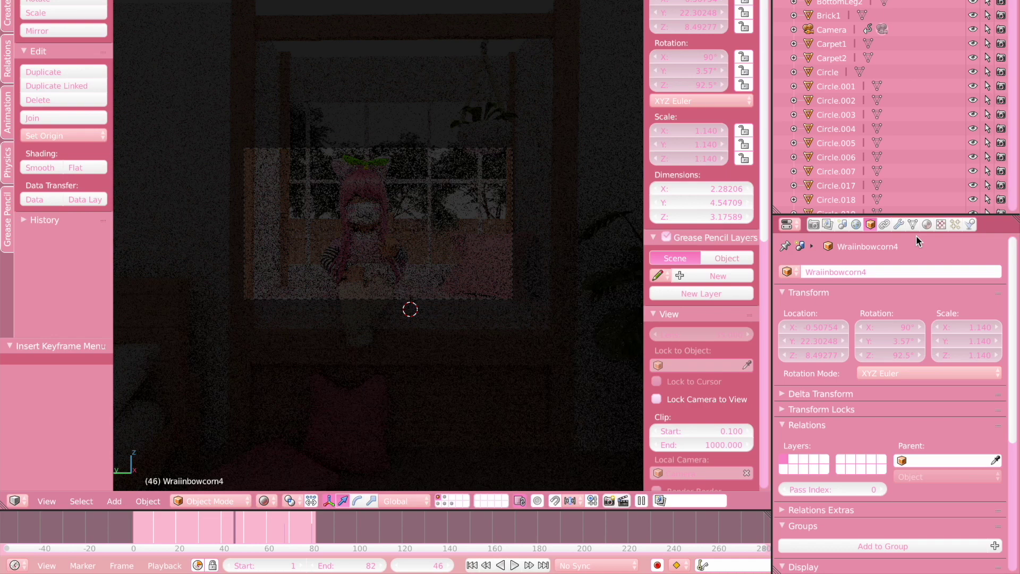
pyautogui.click(856, 225)
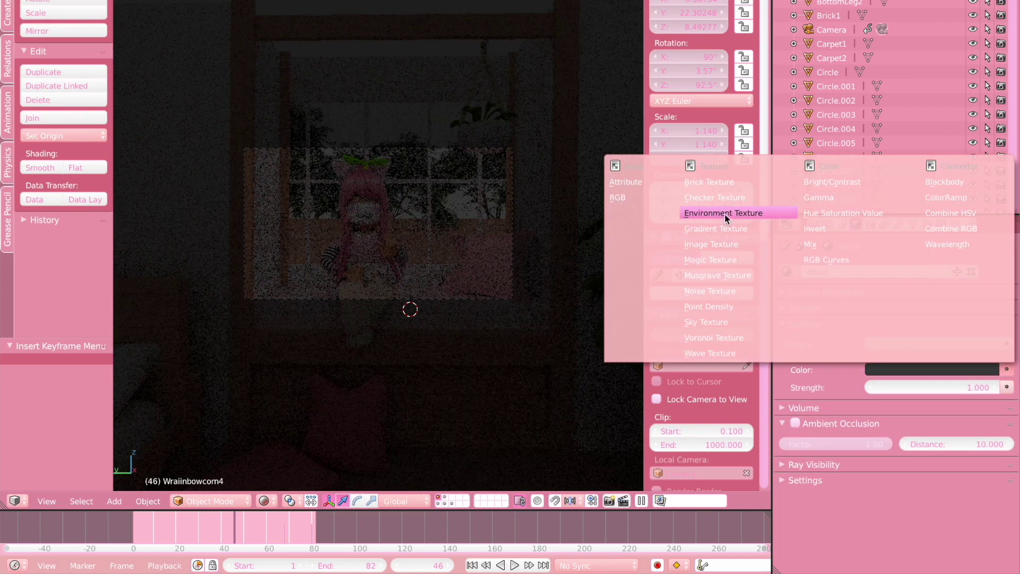
pyautogui.click(725, 213)
pyautogui.click(931, 388)
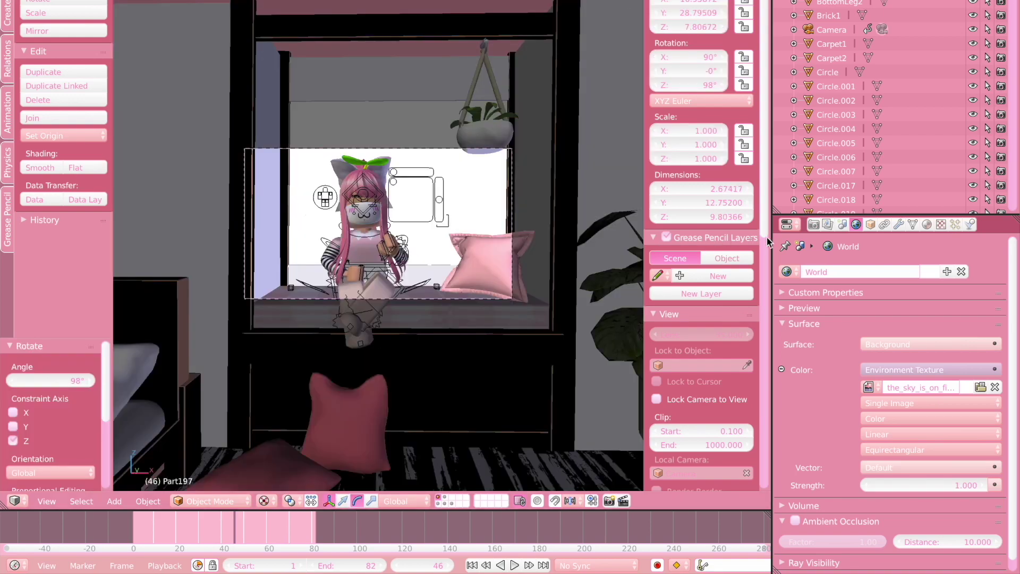
# Set the scene's render resolution to 1280 px wide by 720 px high
pyautogui.click(827, 224)
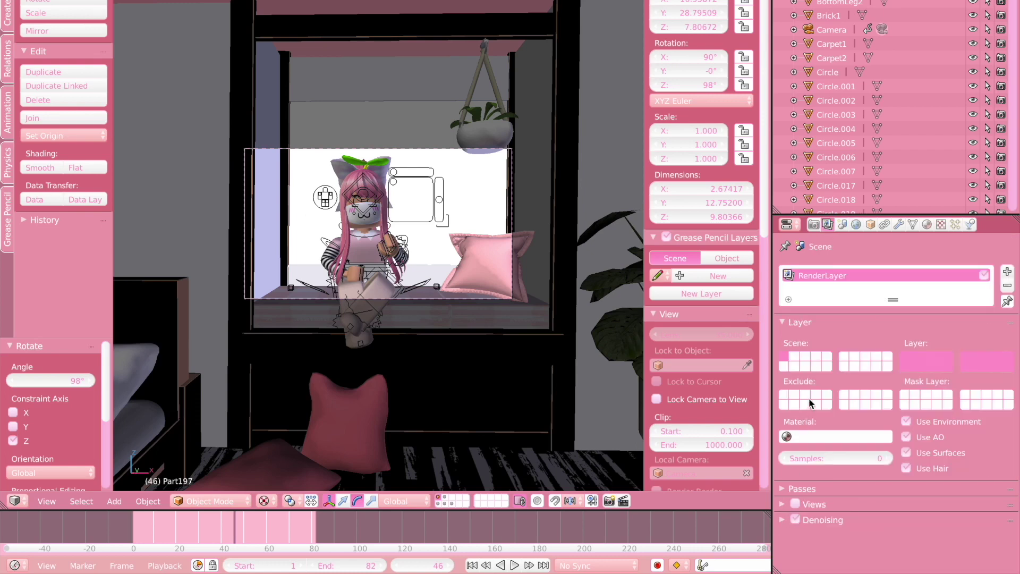
pyautogui.click(813, 225)
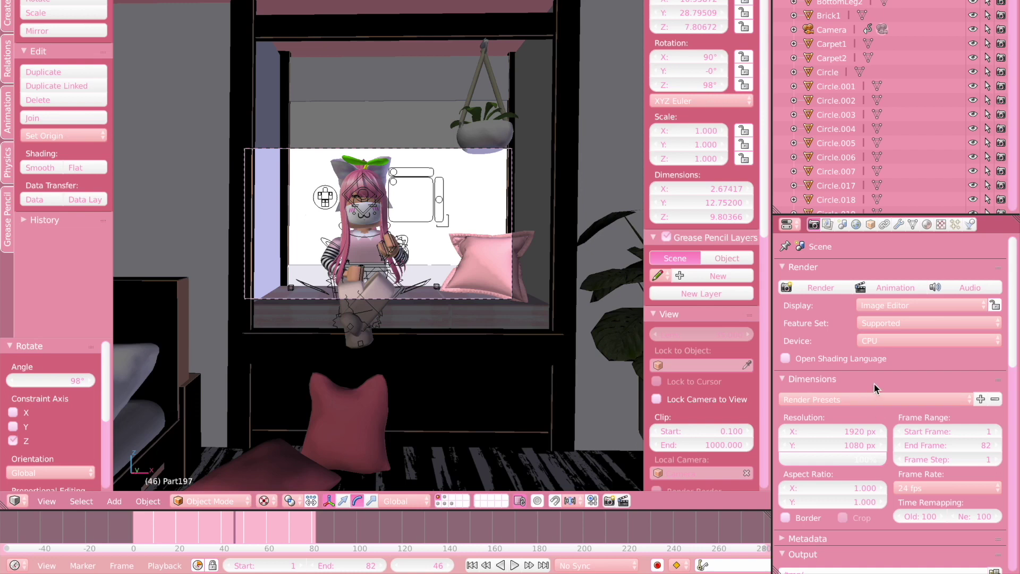
pyautogui.click(830, 430)
pyautogui.write('1280')
pyautogui.press('Return')
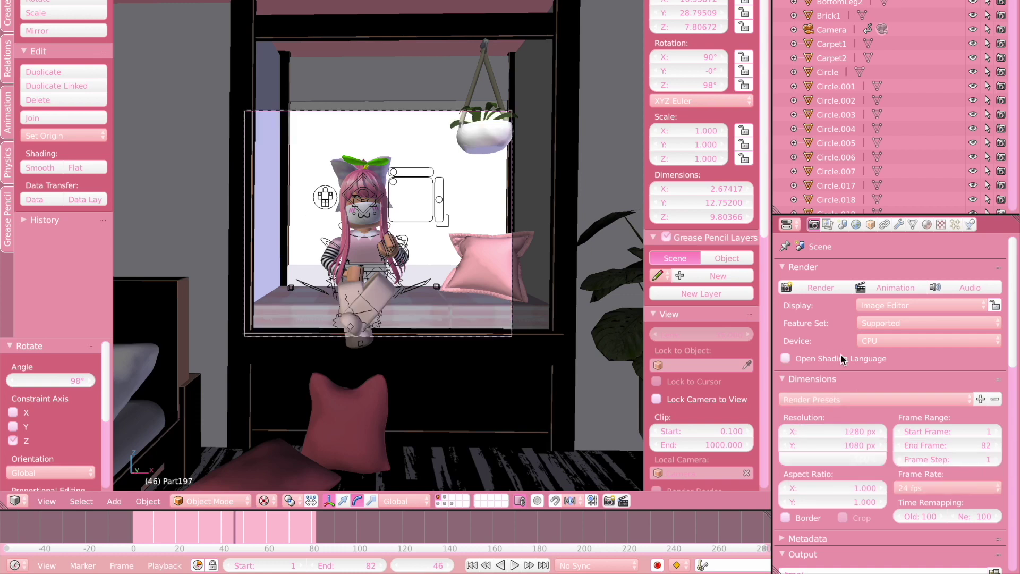
pyautogui.click(826, 446)
pyautogui.write('720')
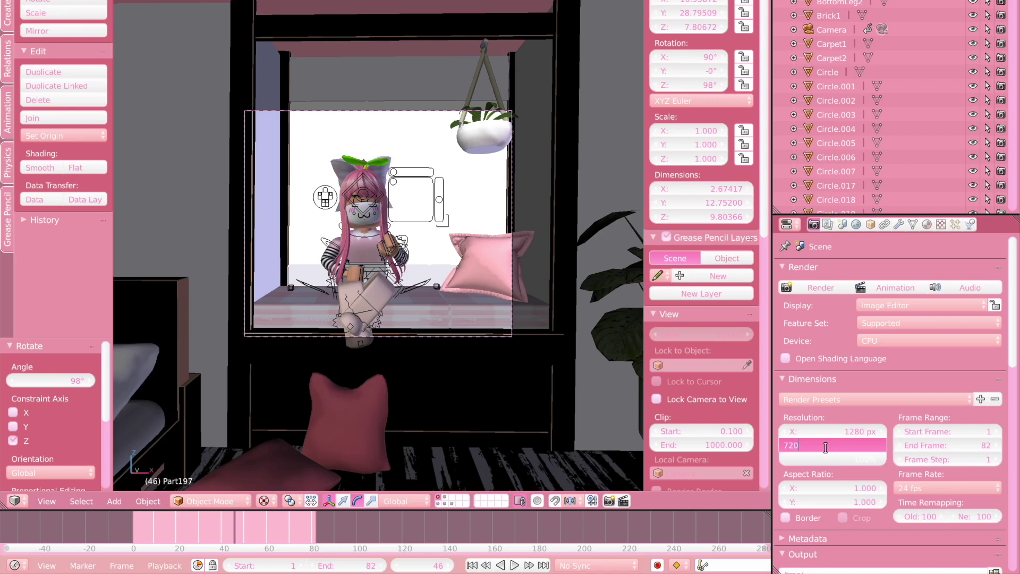
pyautogui.press('Return')
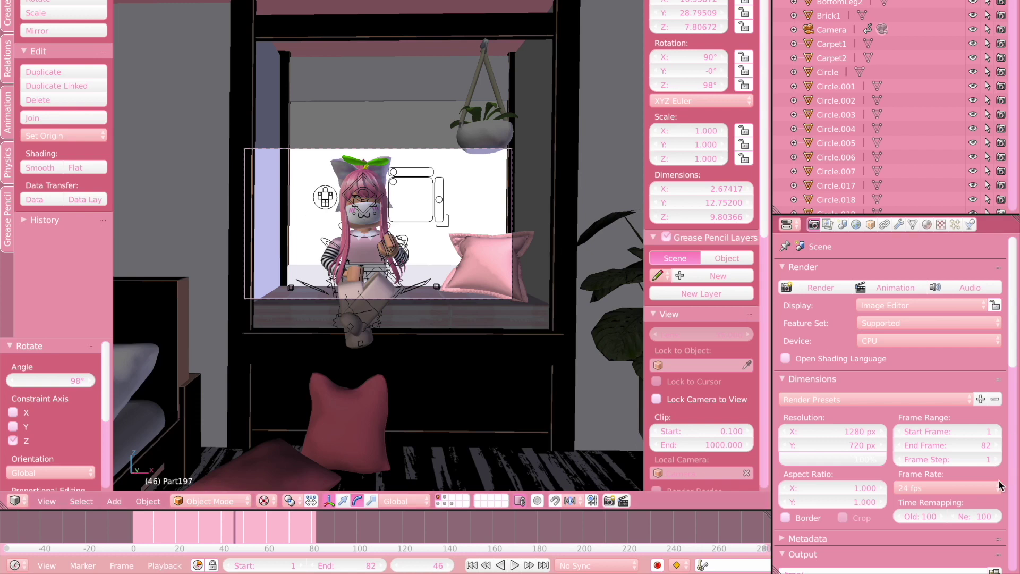
# Change the render output format to AVI JPEG
pyautogui.scroll(-5, 936, 375)
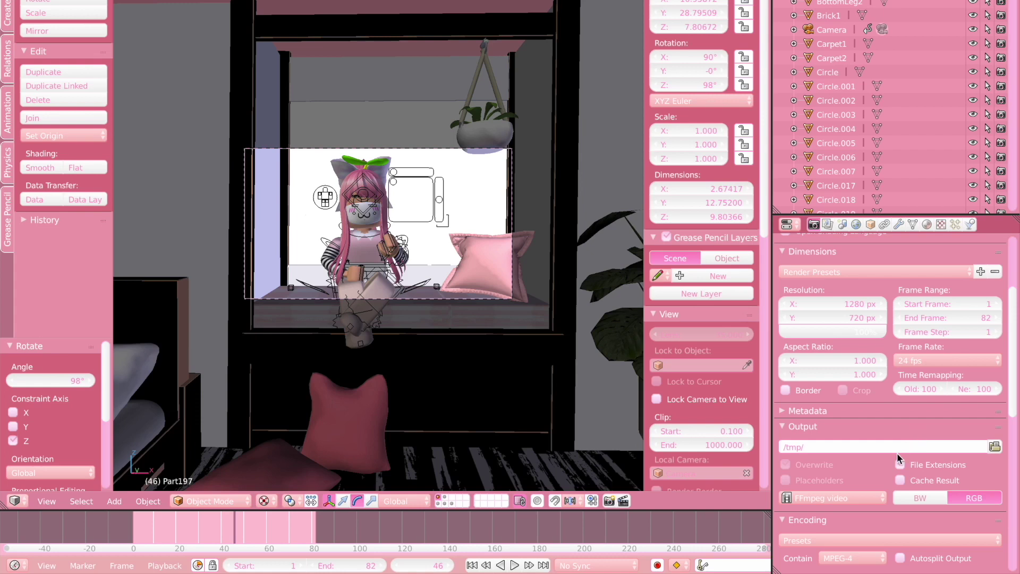
pyautogui.click(832, 504)
pyautogui.click(829, 393)
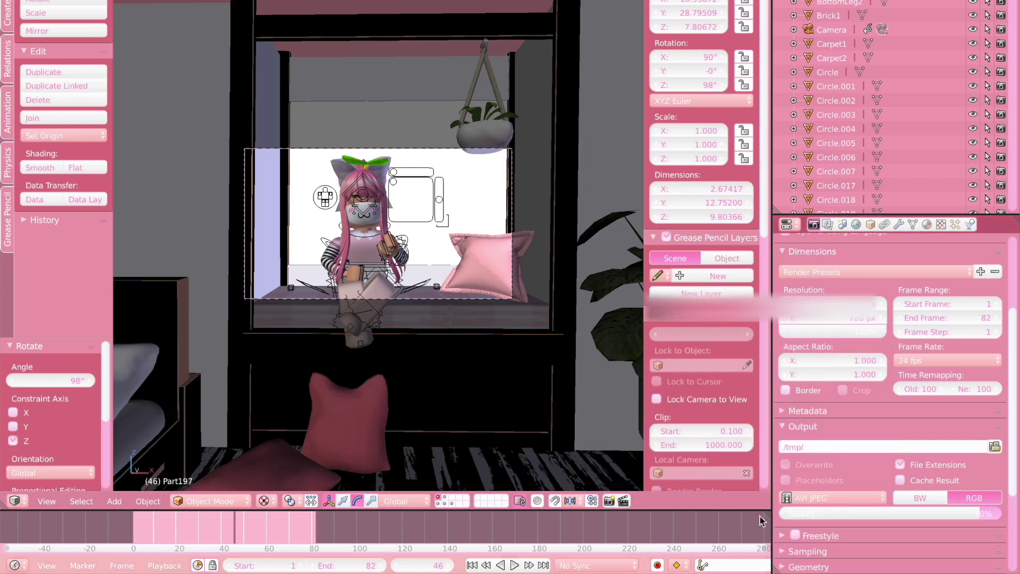
# Set the render output location to the animations folder on the Desktop, with the file name "tutorial animation"
pyautogui.click(995, 446)
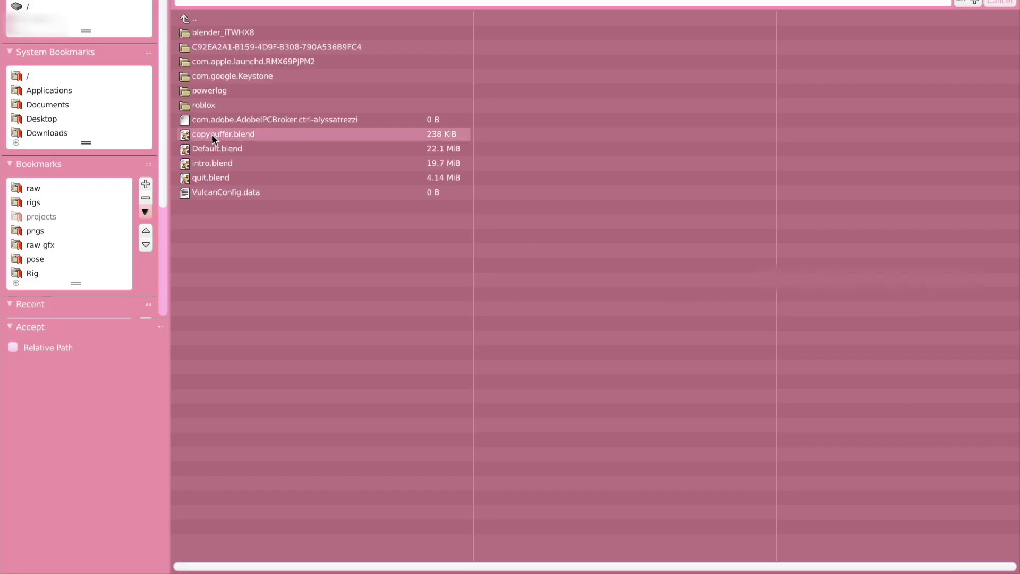
pyautogui.click(82, 118)
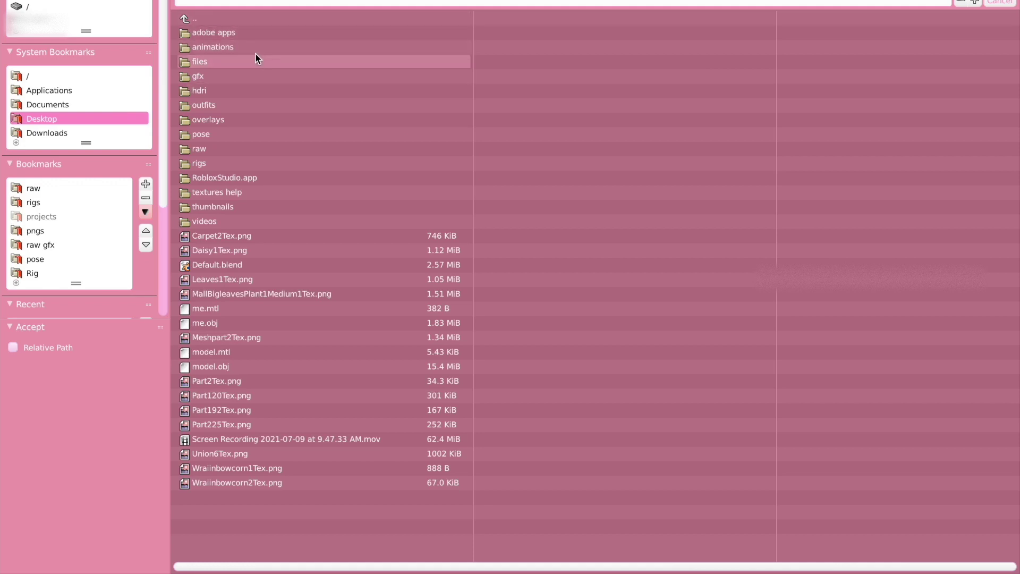
pyautogui.doubleClick(206, 44)
pyautogui.click(186, 2)
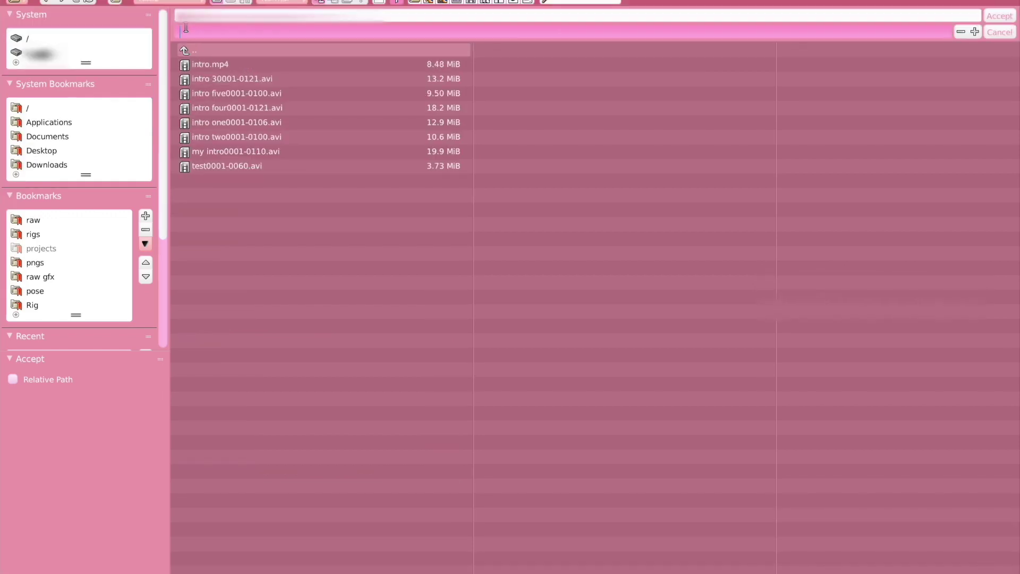
pyautogui.write('tutorial animatio')
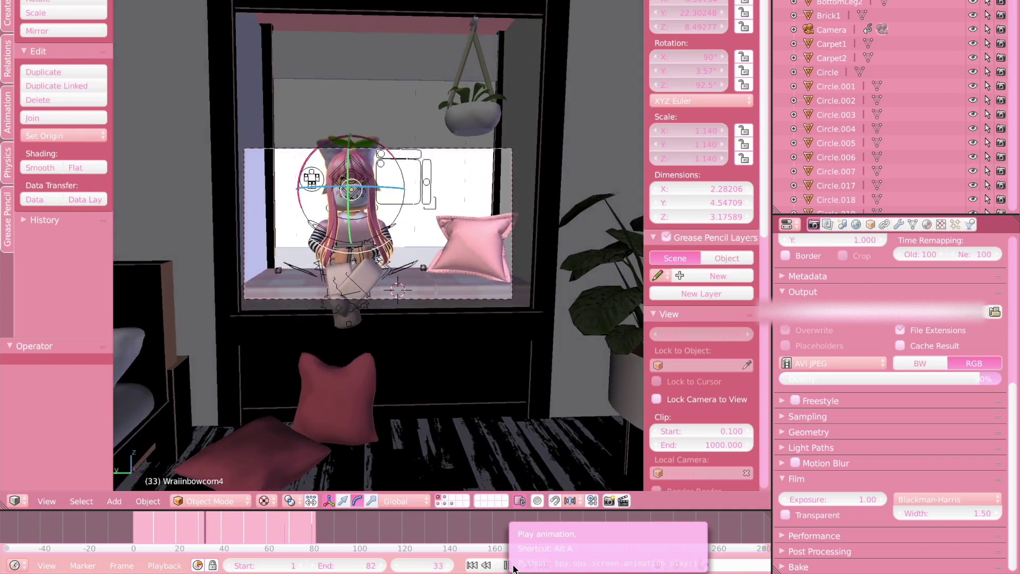
pyautogui.click(509, 566)
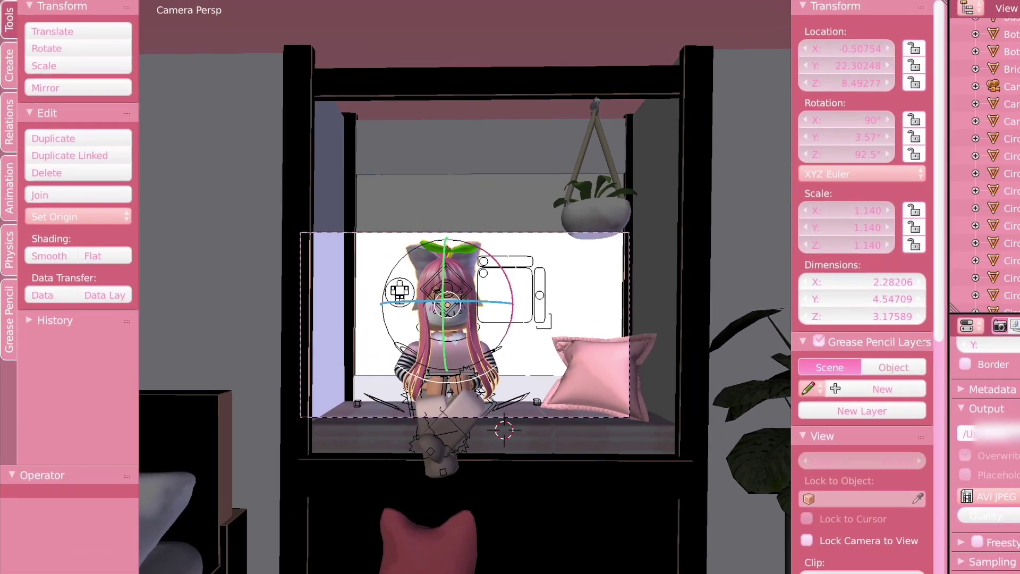
# Stop the animation playback and save the project on the Desktop as a new Blender file named intro.blend
pyautogui.click(57, 9)
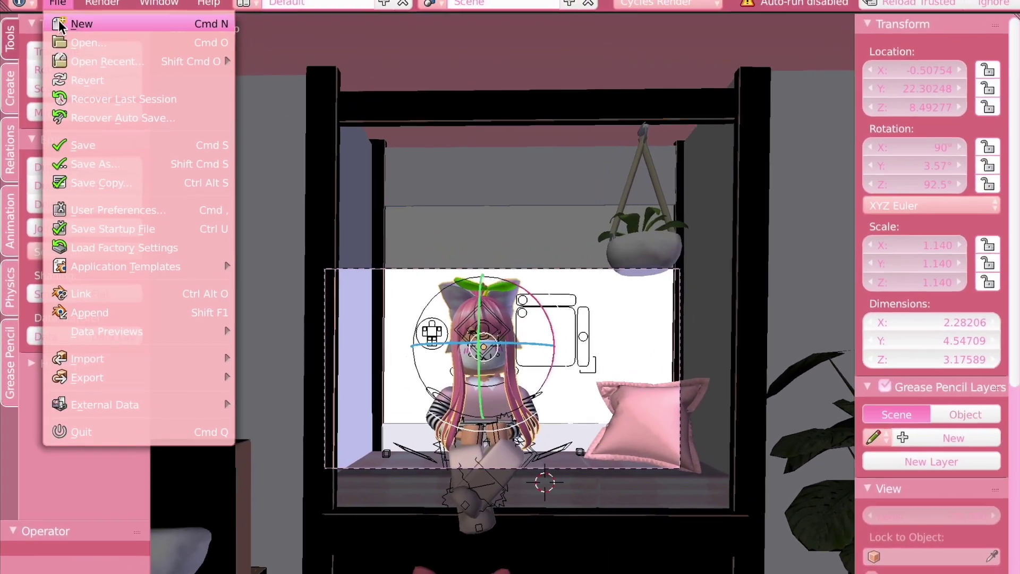
pyautogui.click(87, 180)
pyautogui.click(59, 183)
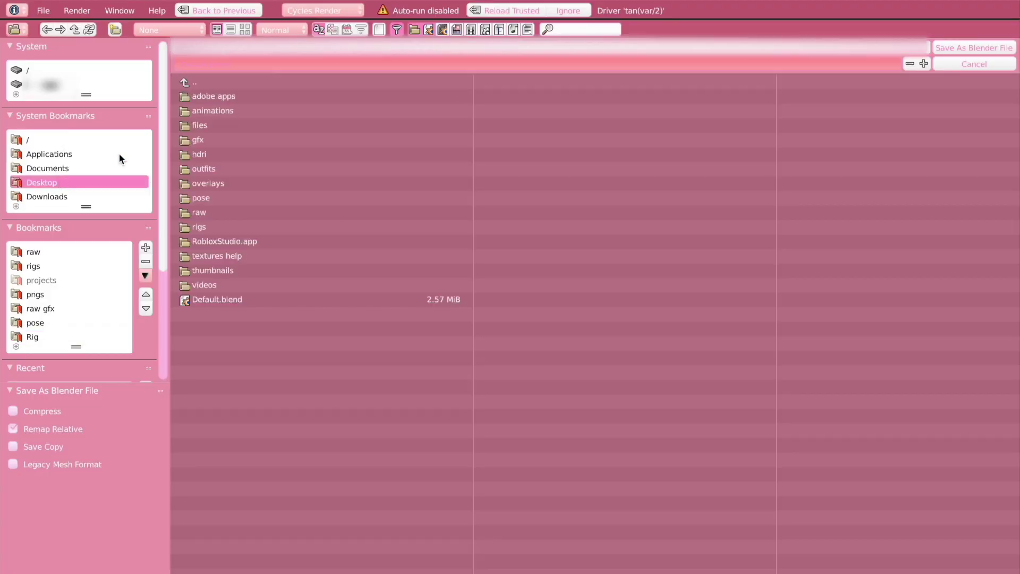
pyautogui.click(214, 63)
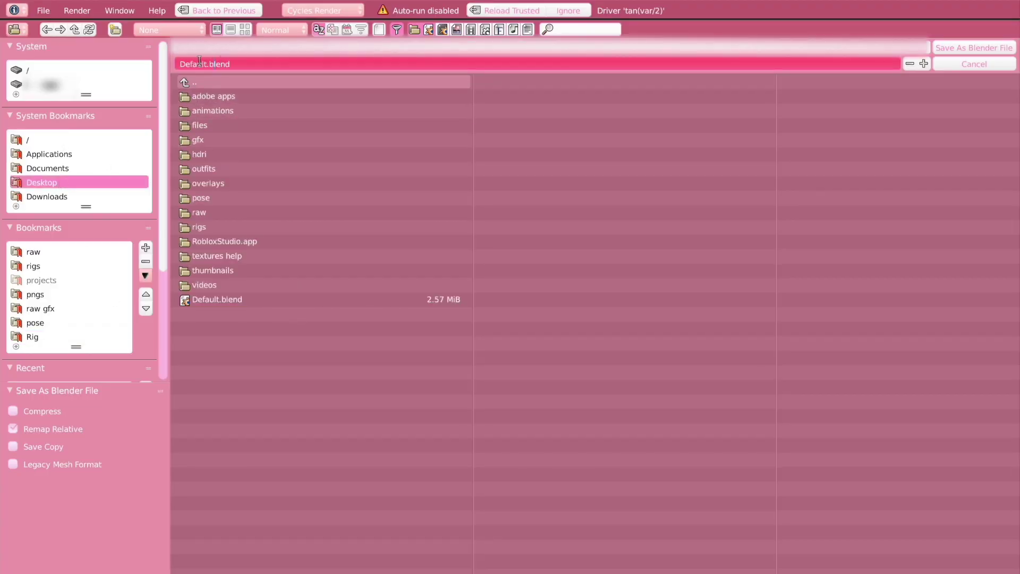
pyautogui.moveTo(207, 63); pyautogui.dragTo(149, 63)
pyautogui.write('intro')
pyautogui.press('Return')
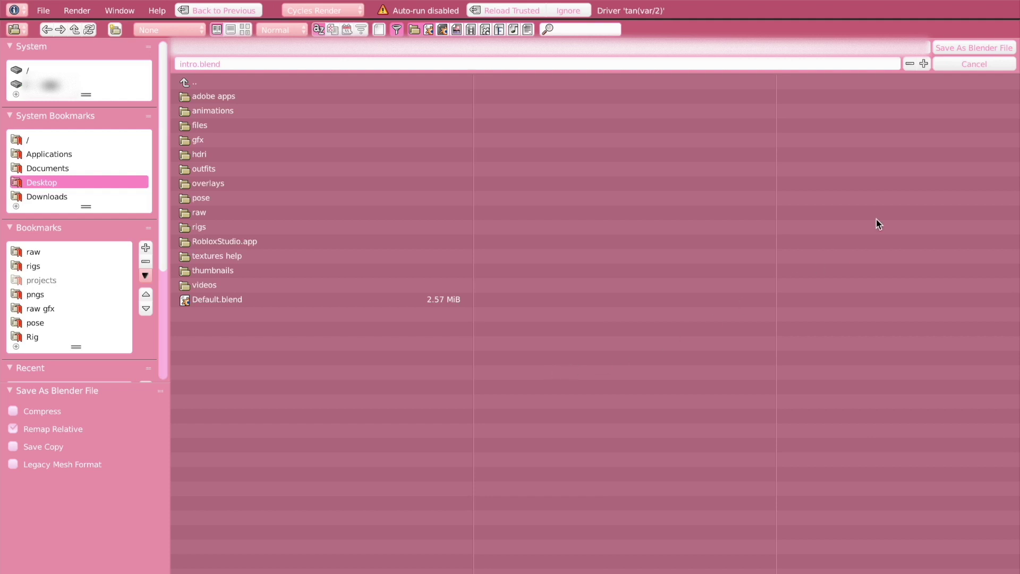
pyautogui.click(951, 47)
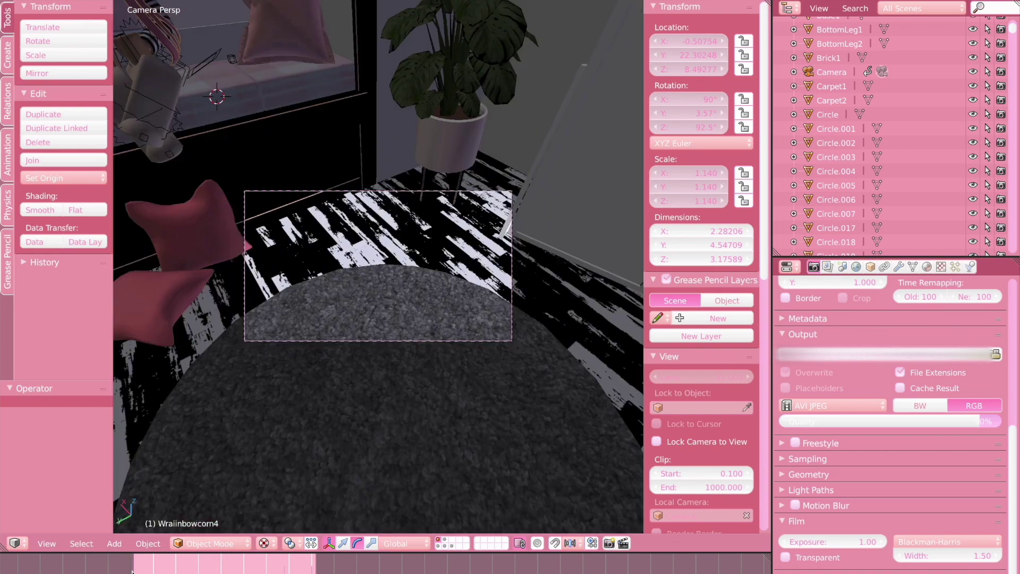
# Start rendering the full animation of the bedroom scene
pyautogui.hotkey('alt', 'a')
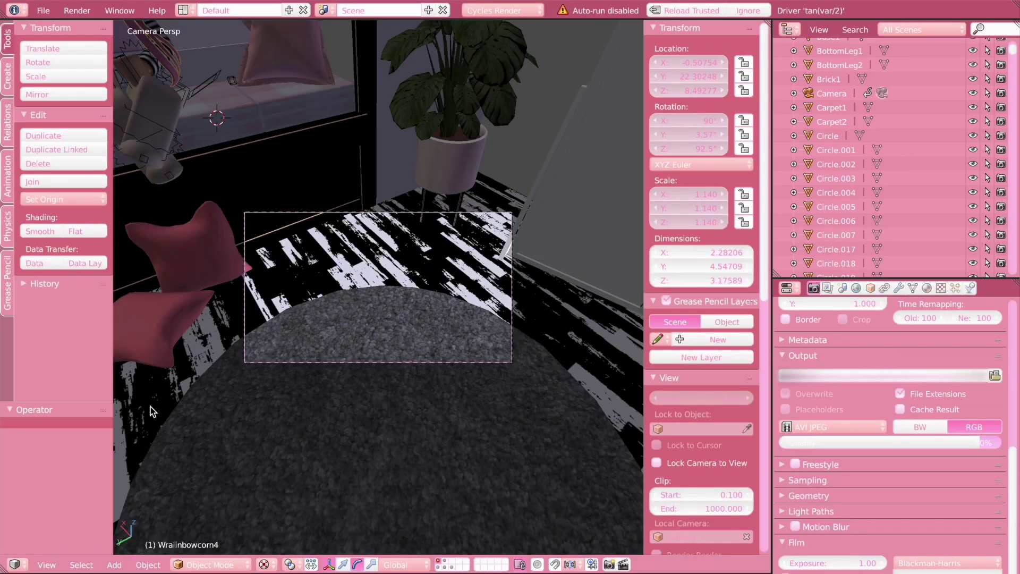
pyautogui.click(80, 12)
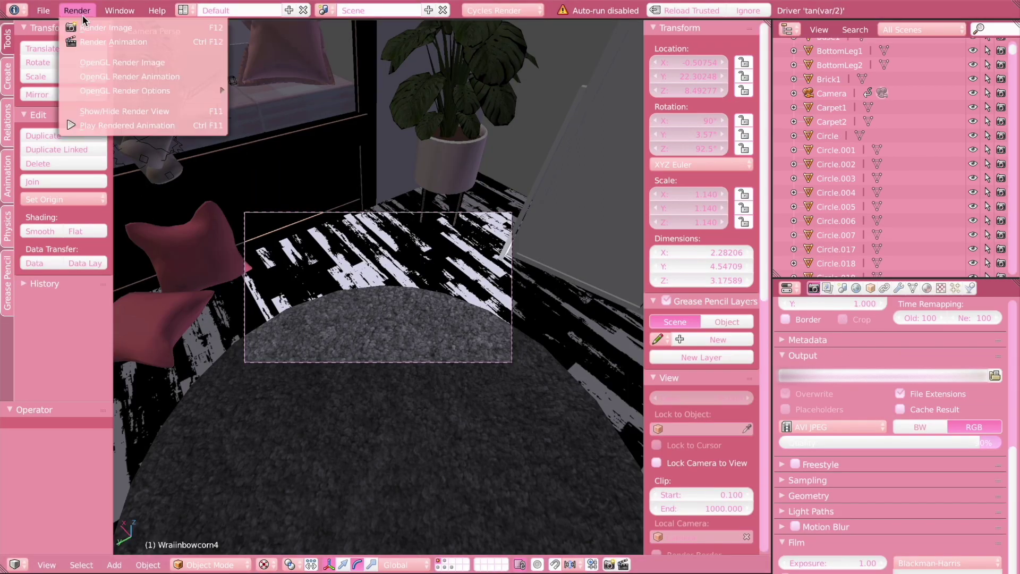
pyautogui.click(91, 44)
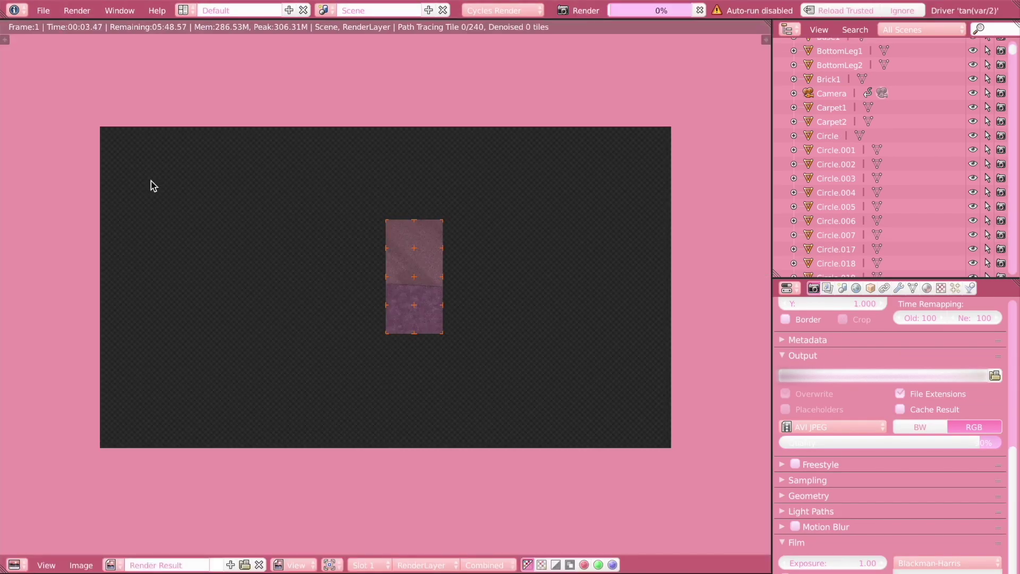